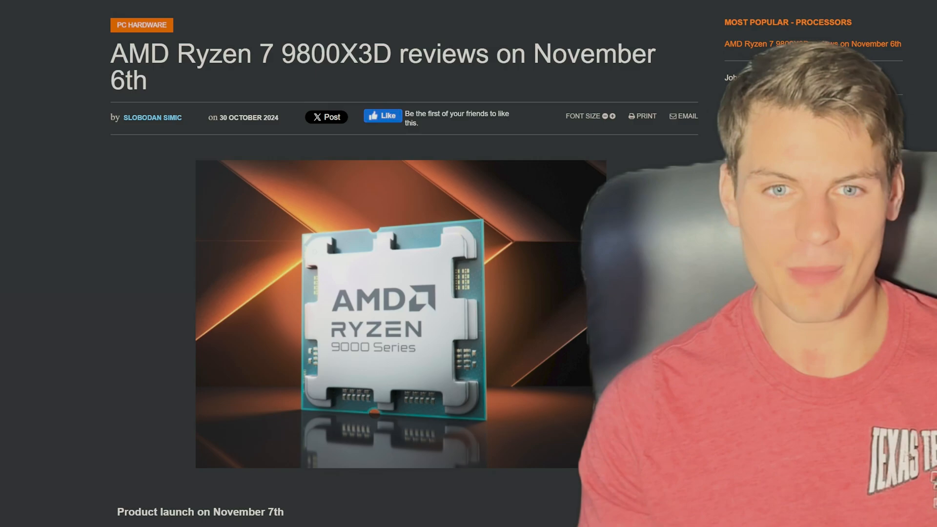
{"action": "scroll", "coordinate": [367, 292], "scroll_direction": "down", "scroll_amount": 2}
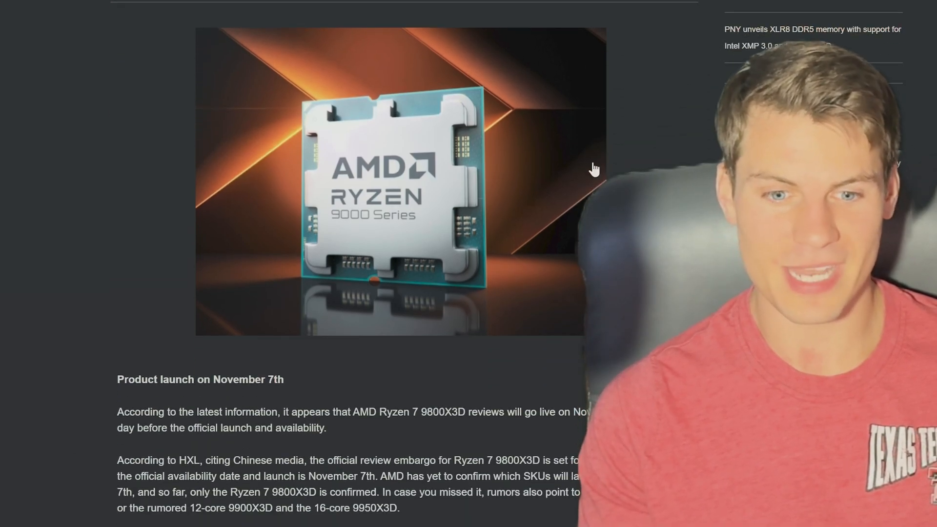
{"action": "scroll", "coordinate": [594, 170], "scroll_direction": "down", "scroll_amount": 3}
{"action": "scroll", "coordinate": [512, 157], "scroll_direction": "down", "scroll_amount": 2}
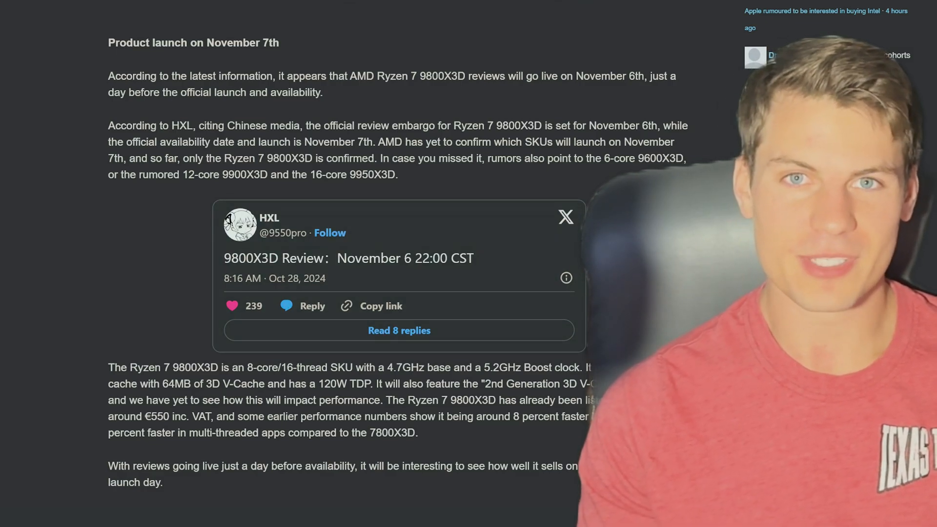
{"action": "scroll", "coordinate": [229, 219], "scroll_direction": "up", "scroll_amount": 7}
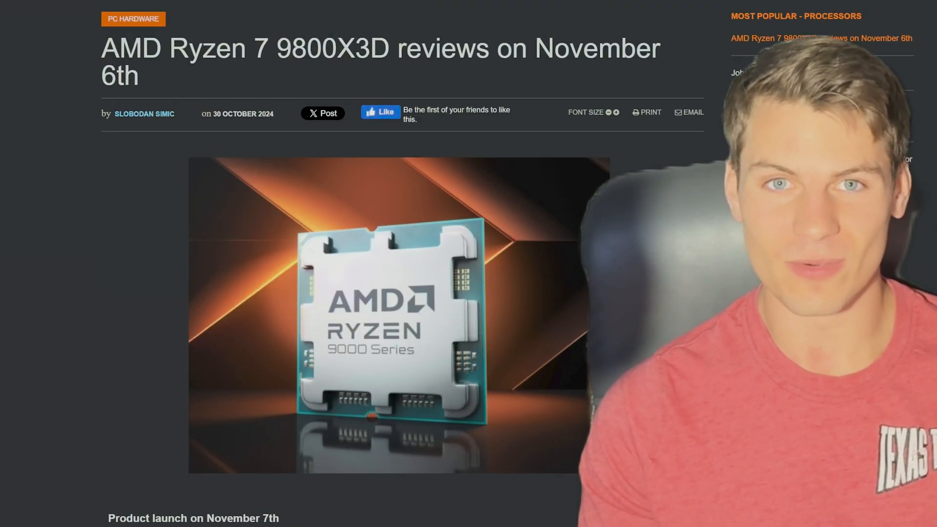
{"action": "scroll", "coordinate": [399, 292], "scroll_direction": "down", "scroll_amount": 5}
{"action": "scroll", "coordinate": [399, 292], "scroll_direction": "down", "scroll_amount": 4}
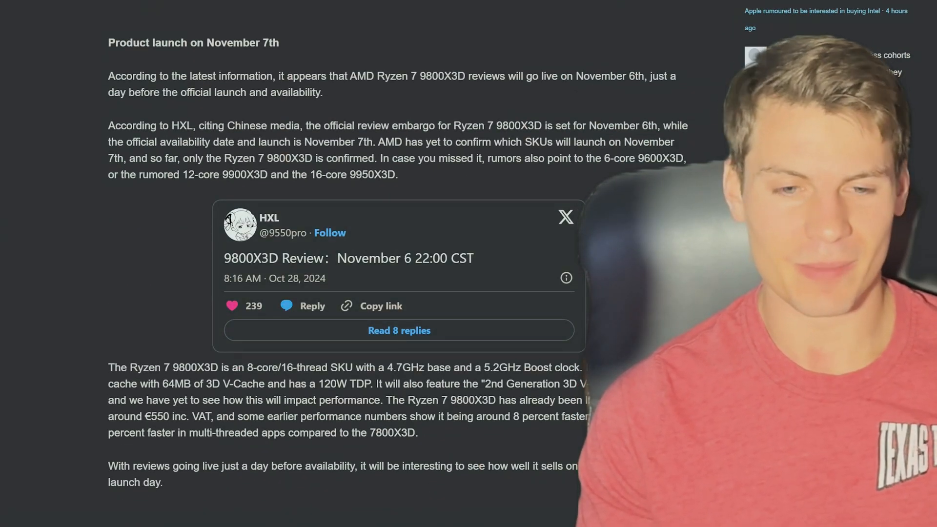
{"action": "key", "text": "ctrl+0"}
{"action": "scroll", "coordinate": [398, 292], "scroll_direction": "up", "scroll_amount": 8}
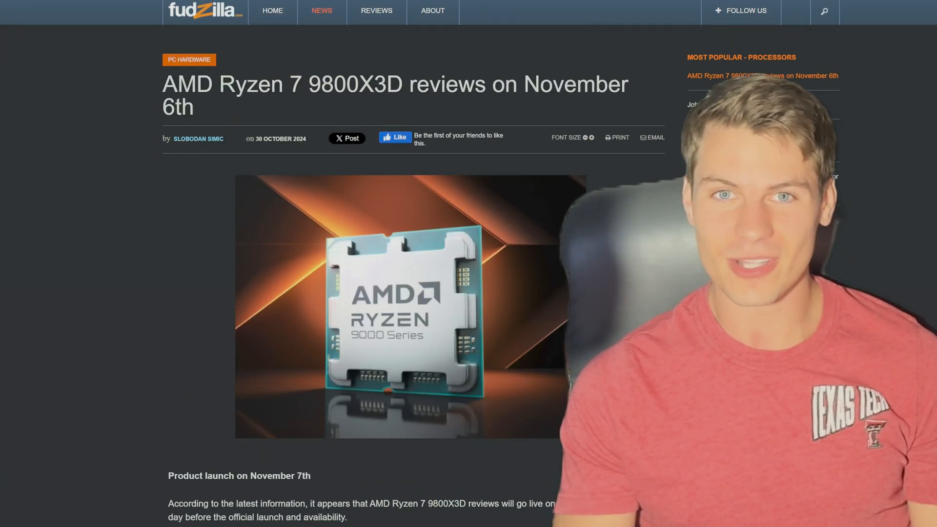
{"action": "scroll", "coordinate": [399, 293], "scroll_direction": "down", "scroll_amount": 6}
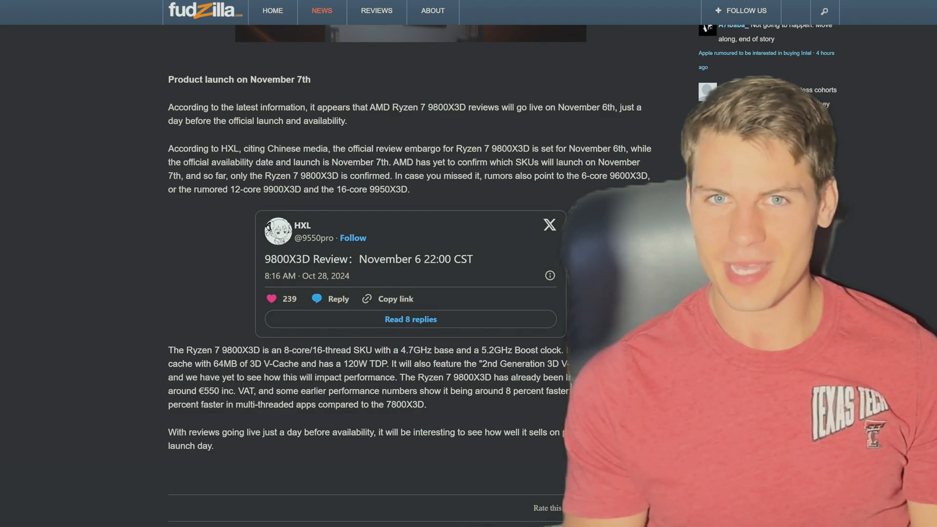
{"action": "scroll", "coordinate": [410, 293], "scroll_direction": "up", "scroll_amount": 6}
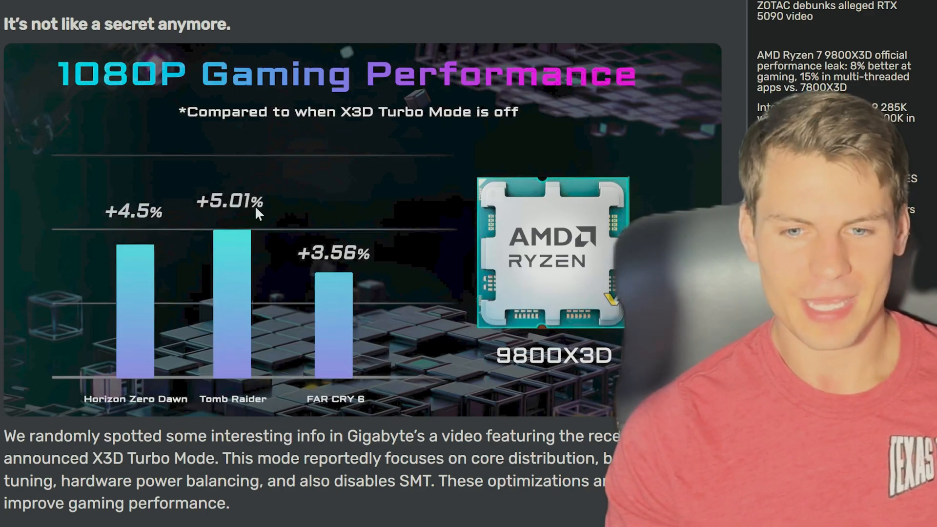
{"action": "scroll", "coordinate": [573, 159], "scroll_direction": "down", "scroll_amount": 4}
{"action": "scroll", "coordinate": [572, 160], "scroll_direction": "down", "scroll_amount": 3}
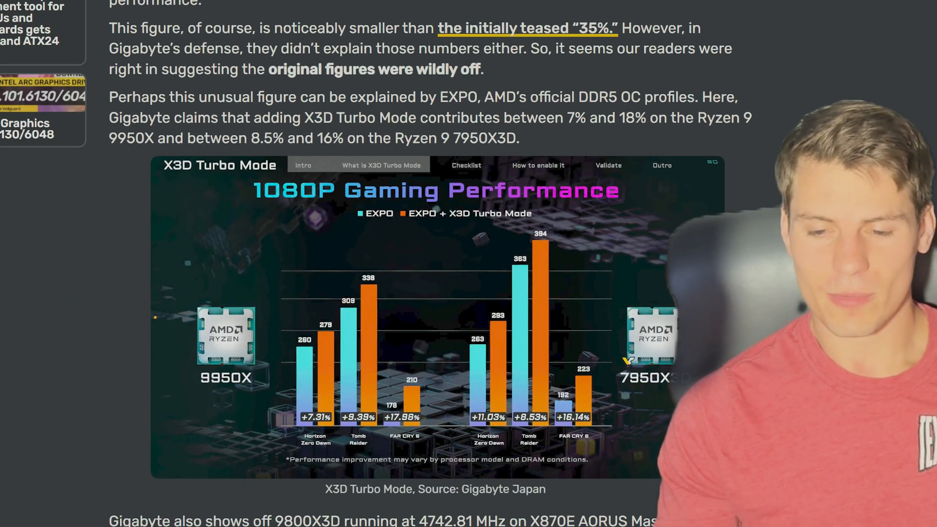
{"action": "scroll", "coordinate": [468, 293], "scroll_direction": "down", "scroll_amount": 3}
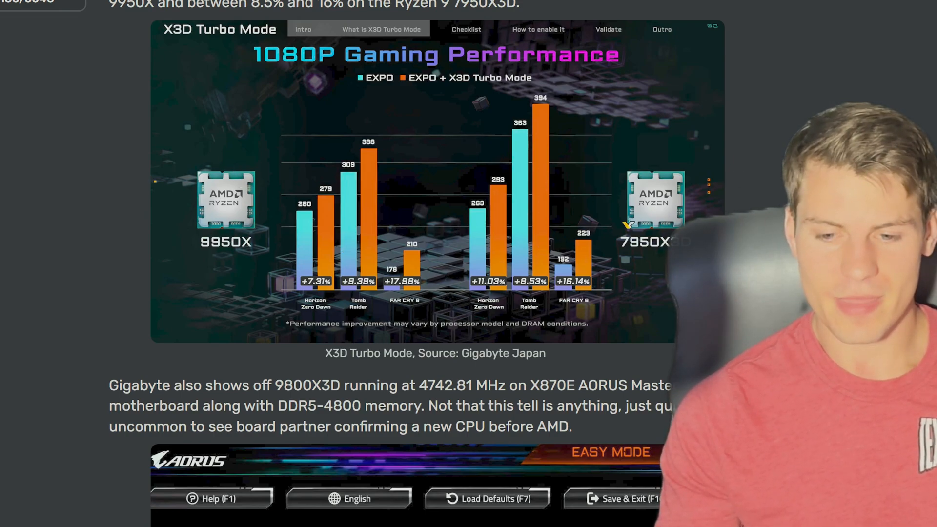
{"action": "scroll", "coordinate": [439, 293], "scroll_direction": "down", "scroll_amount": 5}
{"action": "scroll", "coordinate": [440, 293], "scroll_direction": "down", "scroll_amount": 5}
{"action": "scroll", "coordinate": [366, 256], "scroll_direction": "down", "scroll_amount": 5}
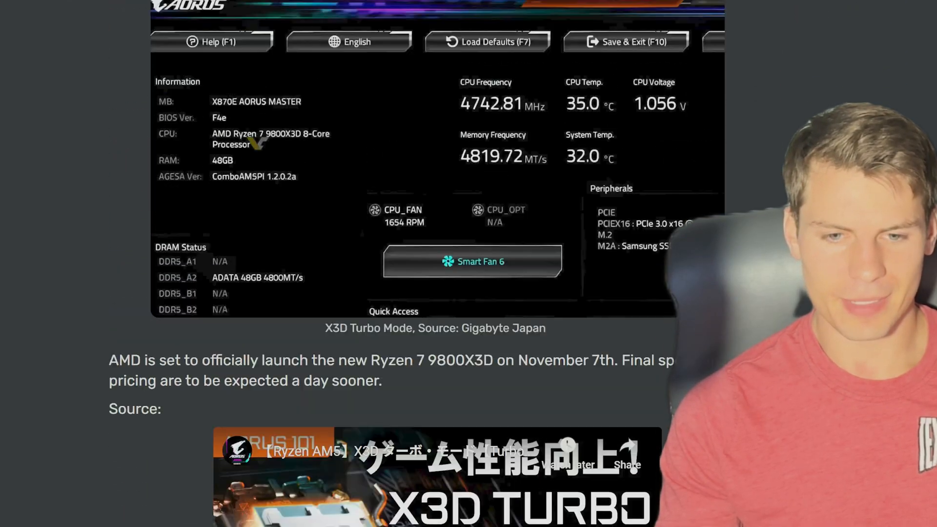
{"action": "scroll", "coordinate": [439, 293], "scroll_direction": "up", "scroll_amount": 5}
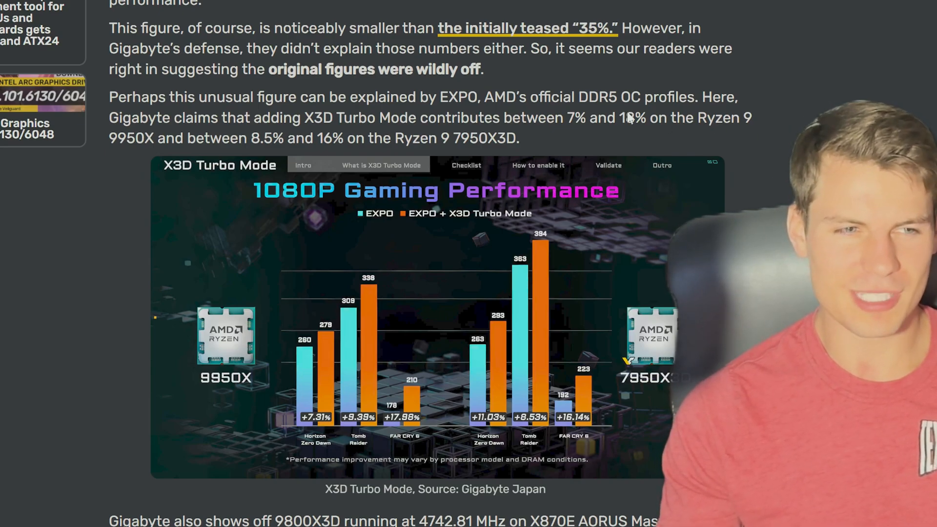
{"action": "scroll", "coordinate": [582, 123], "scroll_direction": "up", "scroll_amount": 10}
{"action": "scroll", "coordinate": [582, 123], "scroll_direction": "up", "scroll_amount": 5}
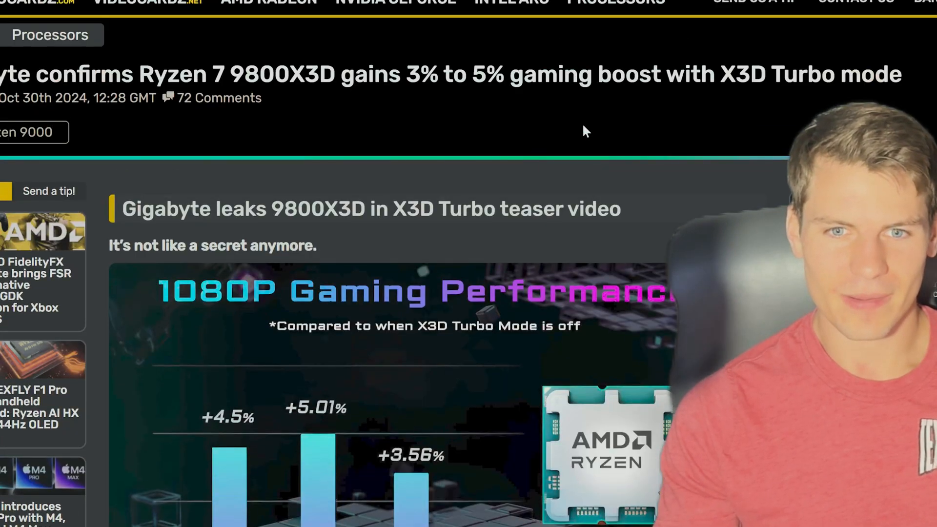
{"action": "scroll", "coordinate": [582, 123], "scroll_direction": "down", "scroll_amount": 3}
{"action": "scroll", "coordinate": [593, 139], "scroll_direction": "down", "scroll_amount": 3}
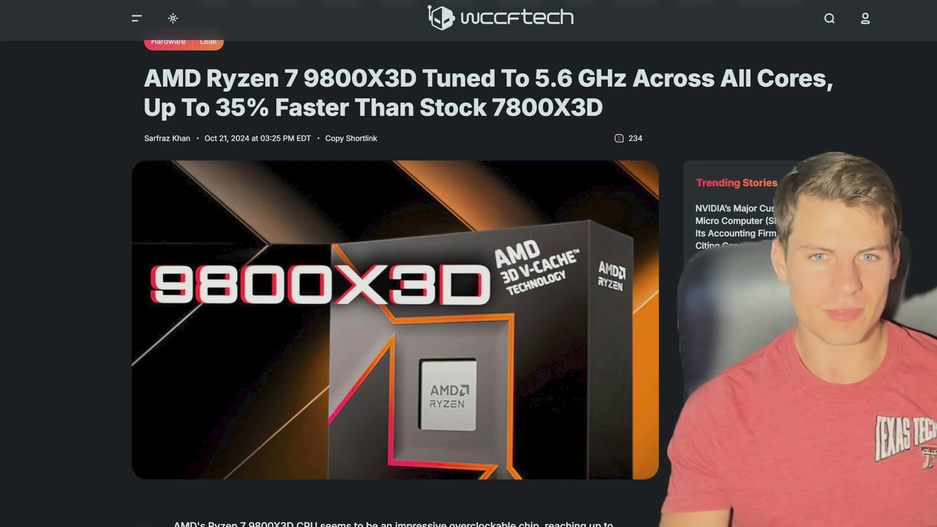
- Highlight the article headline and its 5.6 GHz figure, then clear the selection
{"action": "left_click_drag", "start_coordinate": [206, 78], "coordinate": [643, 94]}
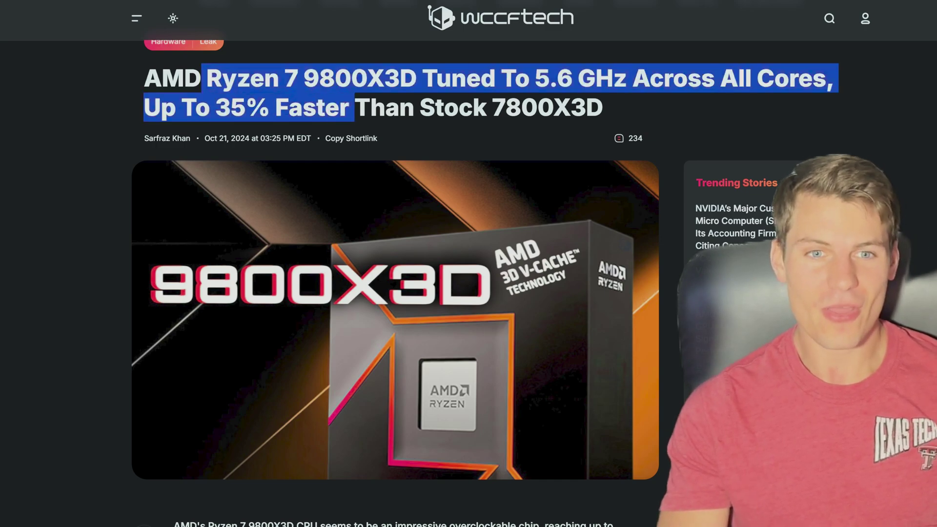
{"action": "left_click", "coordinate": [643, 94]}
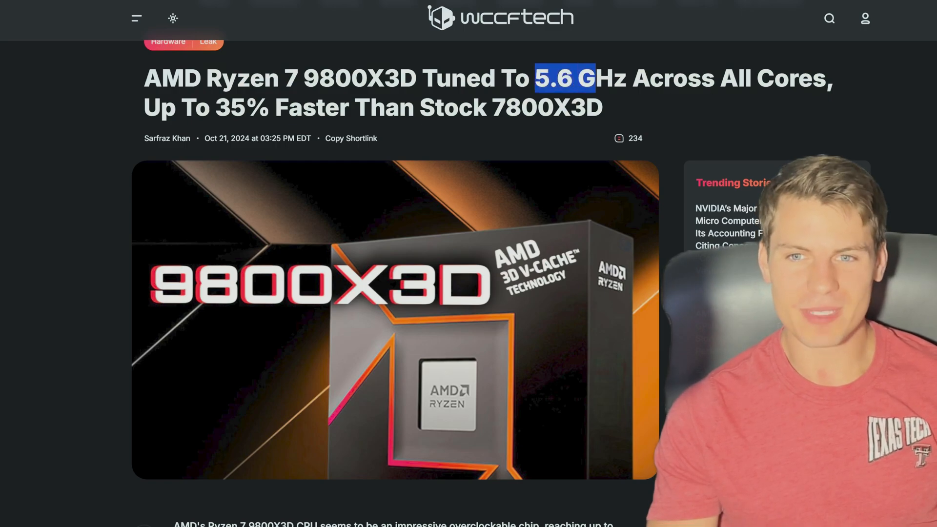
{"action": "left_click_drag", "start_coordinate": [597, 78], "coordinate": [812, 78]}
{"action": "left_click", "coordinate": [838, 118]}
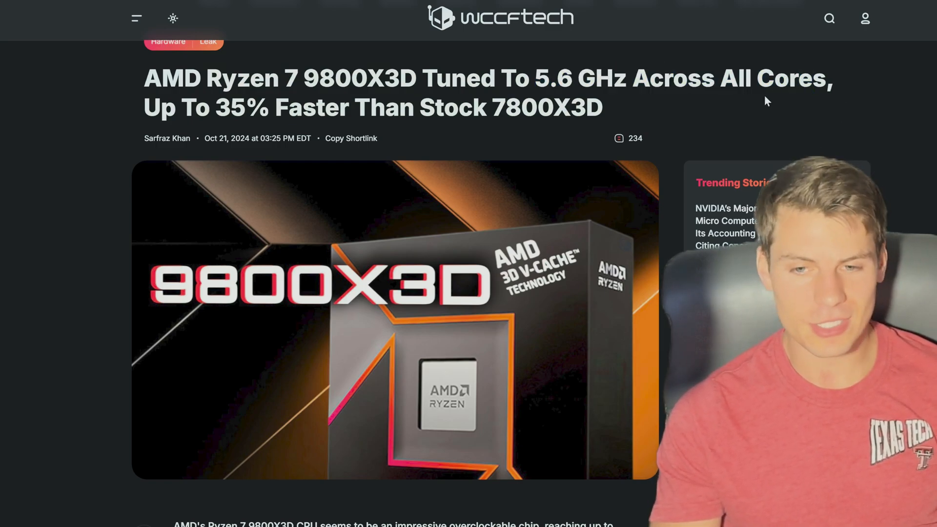
{"action": "scroll", "coordinate": [764, 95], "scroll_direction": "down", "scroll_amount": 5}
{"action": "scroll", "coordinate": [732, 97], "scroll_direction": "down", "scroll_amount": 4}
{"action": "scroll", "coordinate": [710, 97], "scroll_direction": "down", "scroll_amount": 3}
{"action": "scroll", "coordinate": [686, 96], "scroll_direction": "down", "scroll_amount": 4}
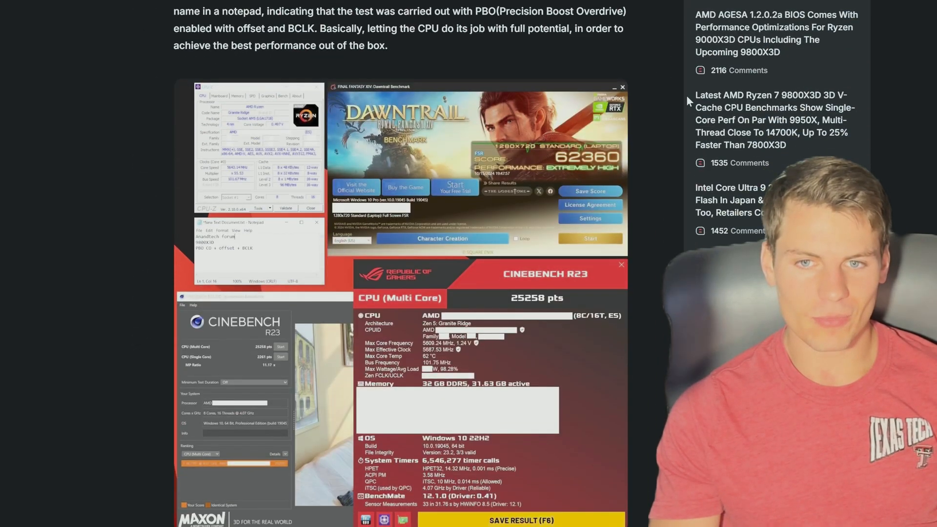
{"action": "scroll", "coordinate": [687, 96], "scroll_direction": "down", "scroll_amount": 5}
{"action": "scroll", "coordinate": [660, 147], "scroll_direction": "down", "scroll_amount": 8}
{"action": "scroll", "coordinate": [585, 200], "scroll_direction": "up", "scroll_amount": 3}
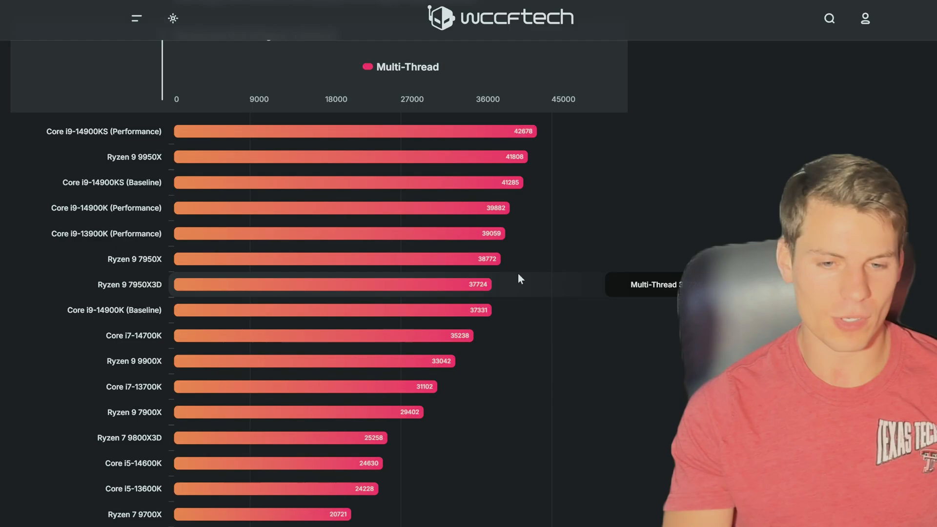
{"action": "scroll", "coordinate": [518, 272], "scroll_direction": "up", "scroll_amount": 10}
{"action": "scroll", "coordinate": [667, 245], "scroll_direction": "up", "scroll_amount": 10}
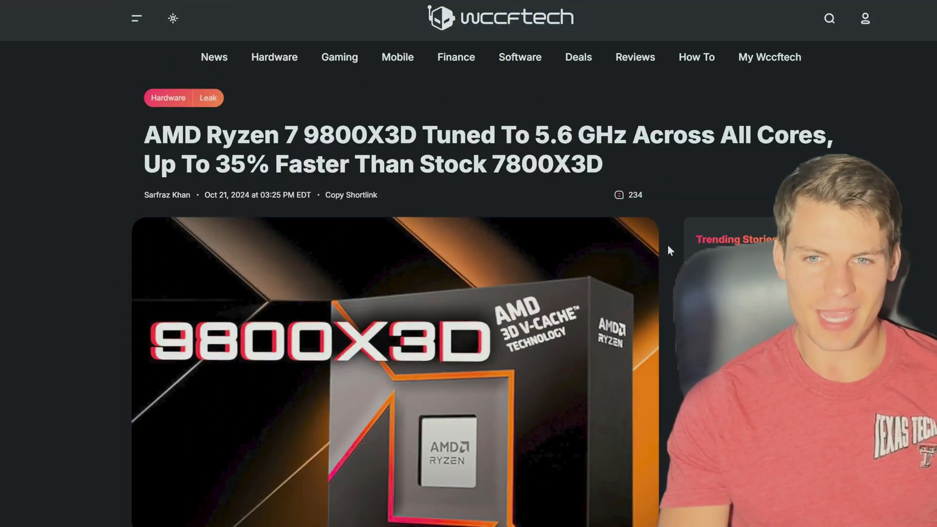
{"action": "scroll", "coordinate": [707, 185], "scroll_direction": "down", "scroll_amount": 10}
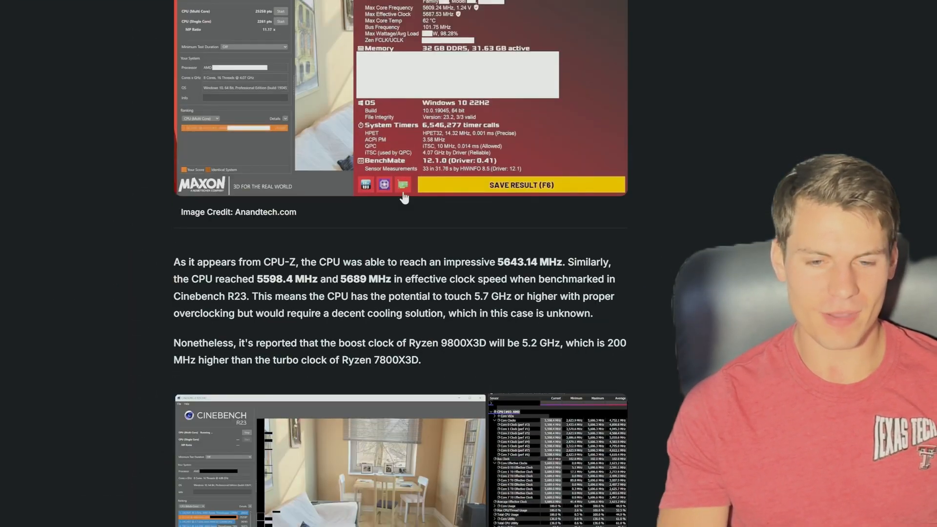
{"action": "scroll", "coordinate": [706, 185], "scroll_direction": "down", "scroll_amount": 8}
{"action": "scroll", "coordinate": [706, 185], "scroll_direction": "down", "scroll_amount": 3}
{"action": "scroll", "coordinate": [707, 185], "scroll_direction": "down", "scroll_amount": 2}
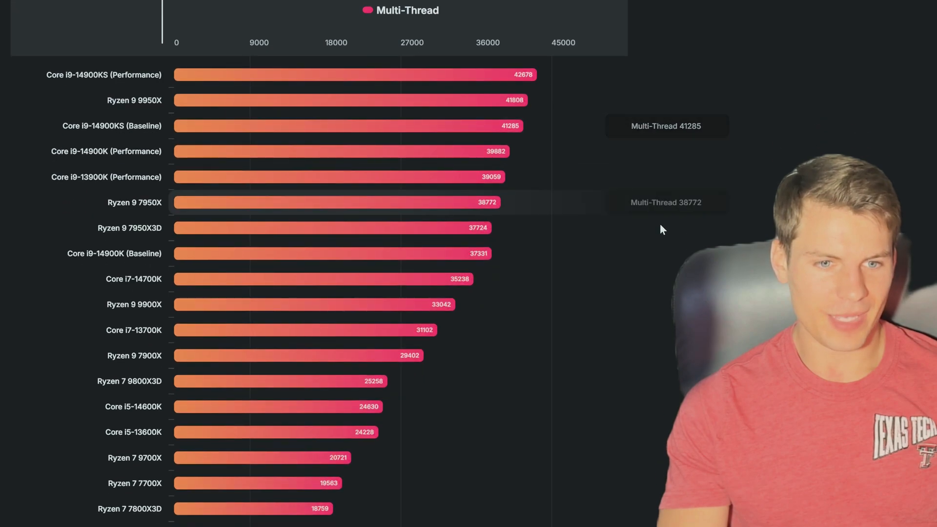
{"action": "mouse_move", "coordinate": [322, 278]}
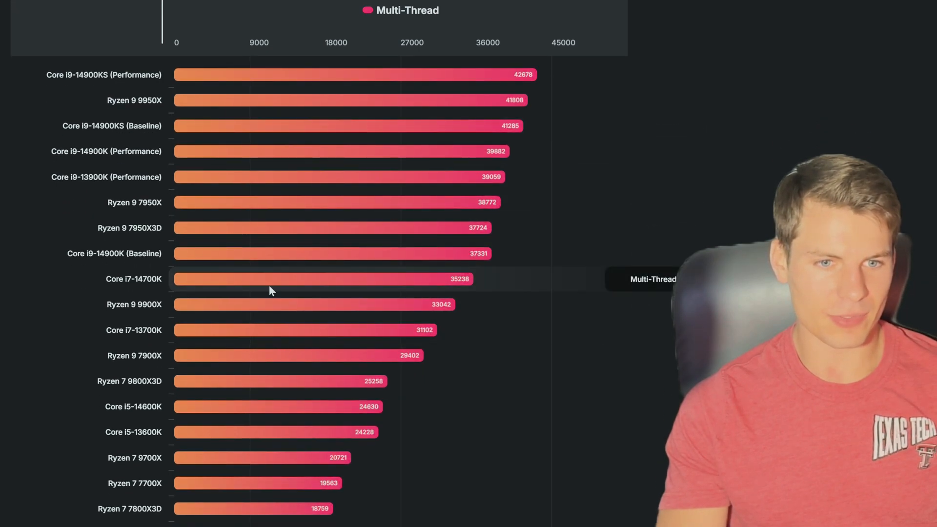
{"action": "scroll", "coordinate": [220, 293], "scroll_direction": "down", "scroll_amount": 2}
{"action": "scroll", "coordinate": [198, 301], "scroll_direction": "down", "scroll_amount": 2}
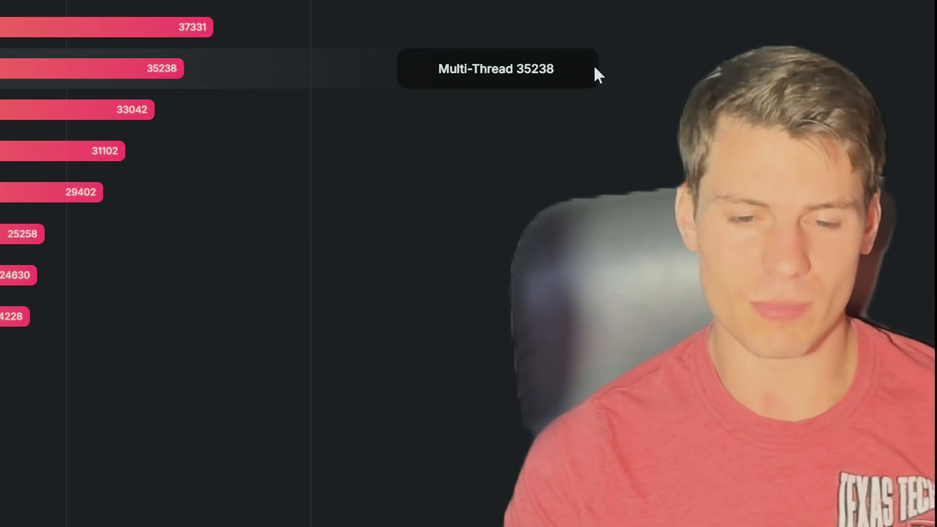
{"action": "scroll", "coordinate": [593, 64], "scroll_direction": "down", "scroll_amount": 3}
{"action": "scroll", "coordinate": [599, 72], "scroll_direction": "down", "scroll_amount": 5}
- Switch to the browser tab holding the PCGamesN Ryzen 9000X3D article
{"action": "key", "text": "ctrl+Tab"}
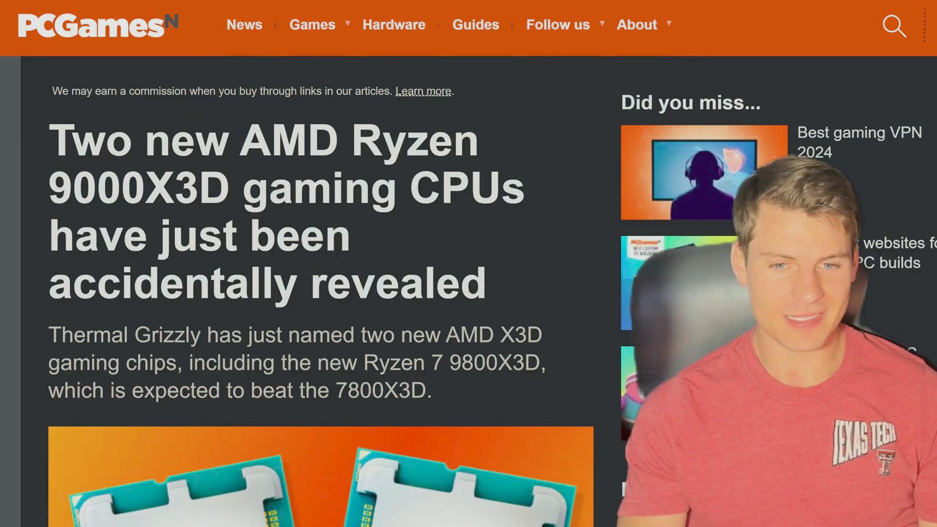
{"action": "scroll", "coordinate": [470, 301], "scroll_direction": "down", "scroll_amount": 3}
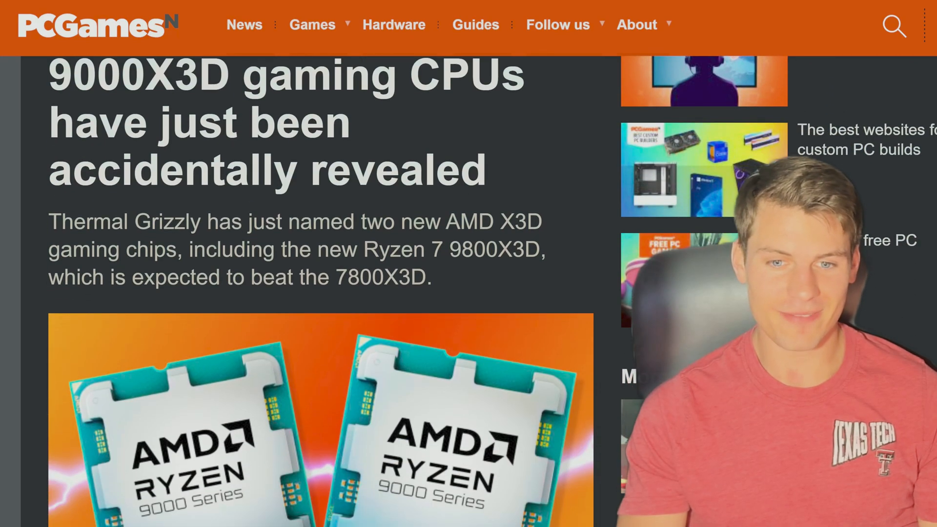
{"action": "scroll", "coordinate": [469, 302], "scroll_direction": "down", "scroll_amount": 3}
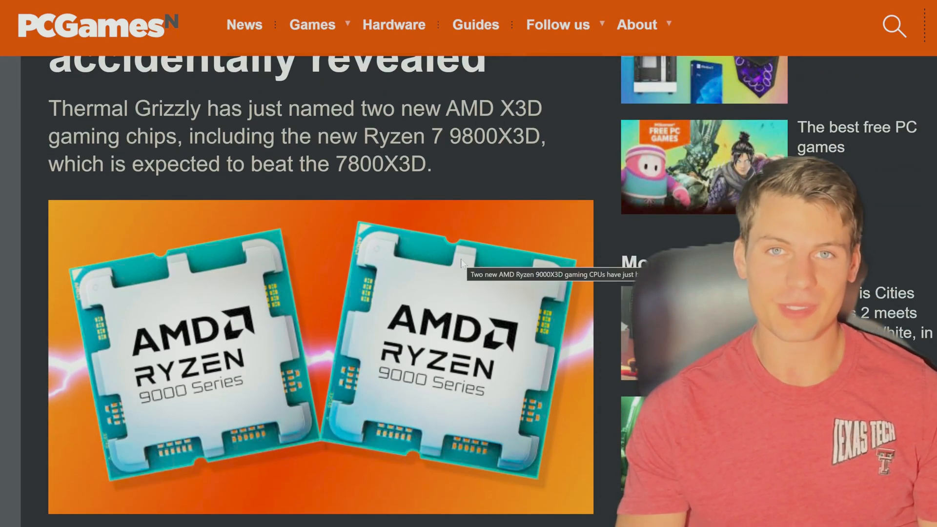
{"action": "scroll", "coordinate": [462, 255], "scroll_direction": "down", "scroll_amount": 3}
{"action": "scroll", "coordinate": [462, 255], "scroll_direction": "down", "scroll_amount": 8}
{"action": "scroll", "coordinate": [460, 260], "scroll_direction": "down", "scroll_amount": 2}
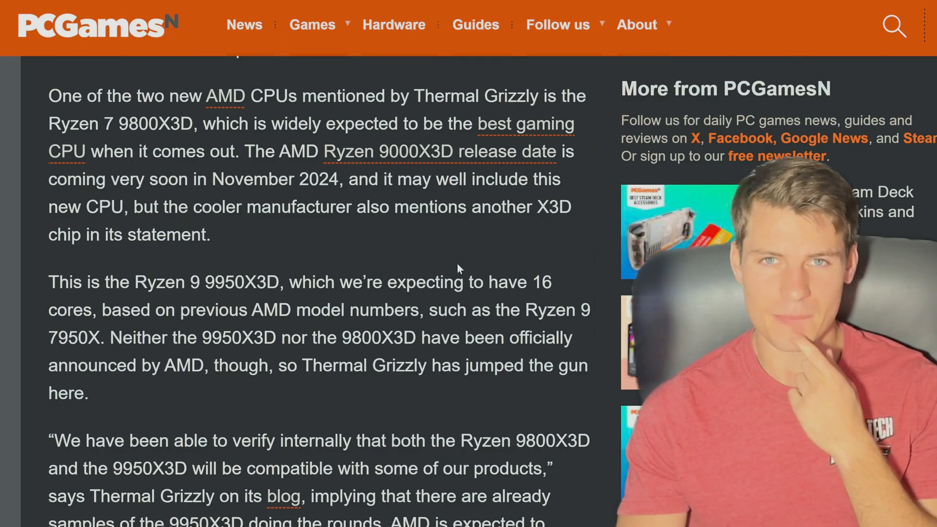
{"action": "scroll", "coordinate": [457, 262], "scroll_direction": "up", "scroll_amount": 3}
{"action": "scroll", "coordinate": [456, 263], "scroll_direction": "up", "scroll_amount": 6}
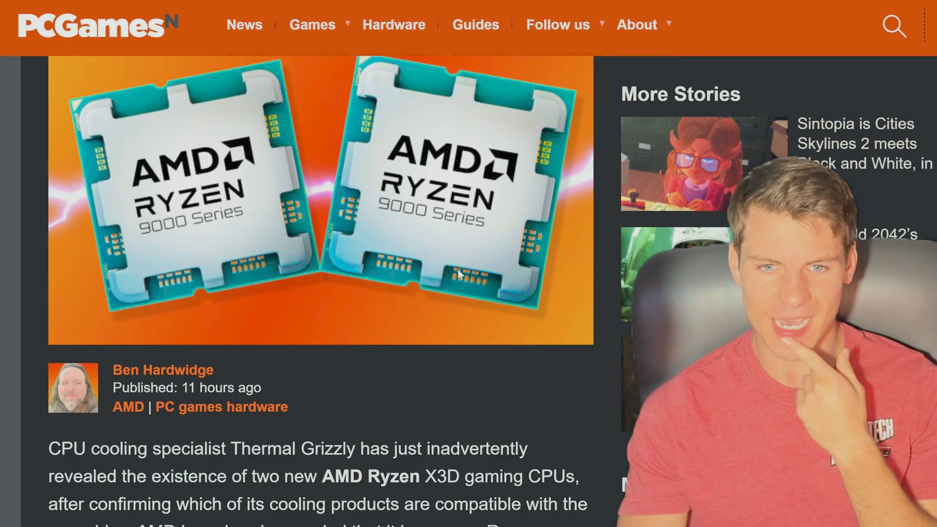
{"action": "scroll", "coordinate": [457, 269], "scroll_direction": "up", "scroll_amount": 2}
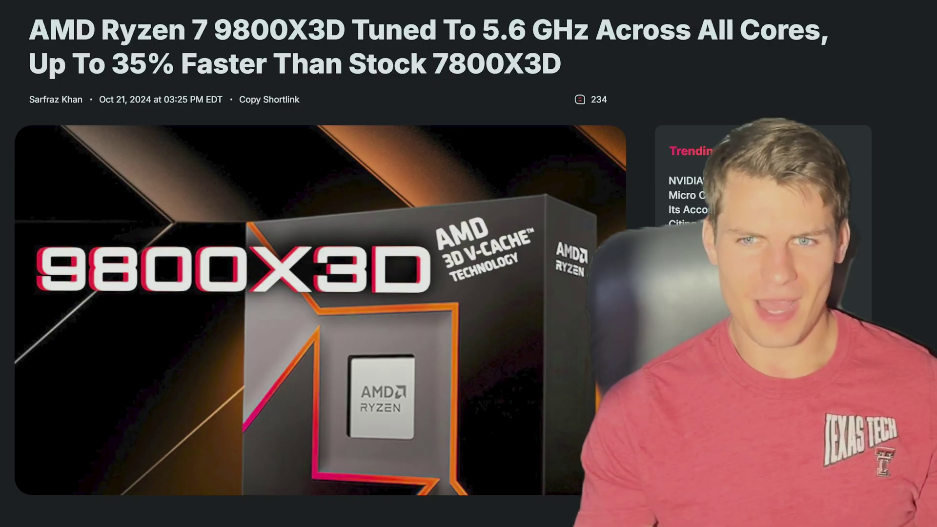
- Mark the 5.6 GHz figure in the Wccftech headline and clear the selection
{"action": "left_click_drag", "start_coordinate": [480, 30], "coordinate": [717, 30]}
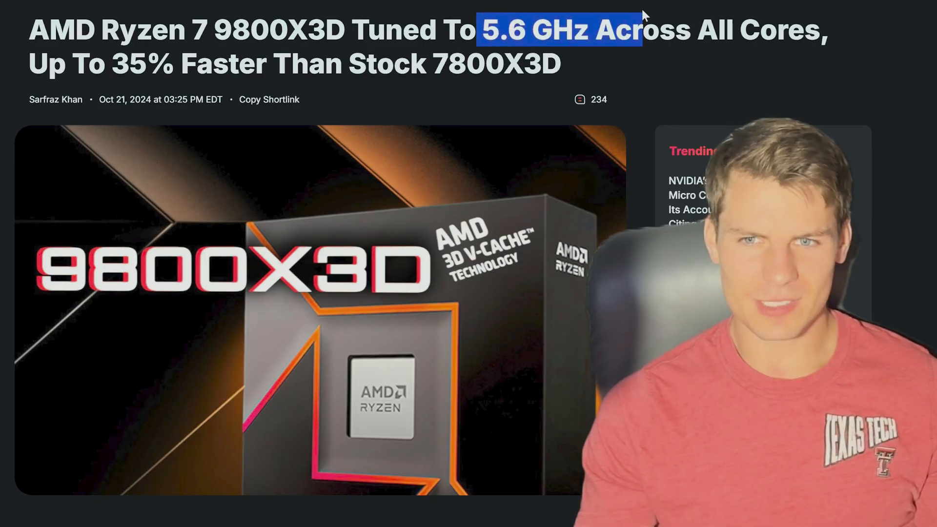
{"action": "left_click", "coordinate": [751, 95]}
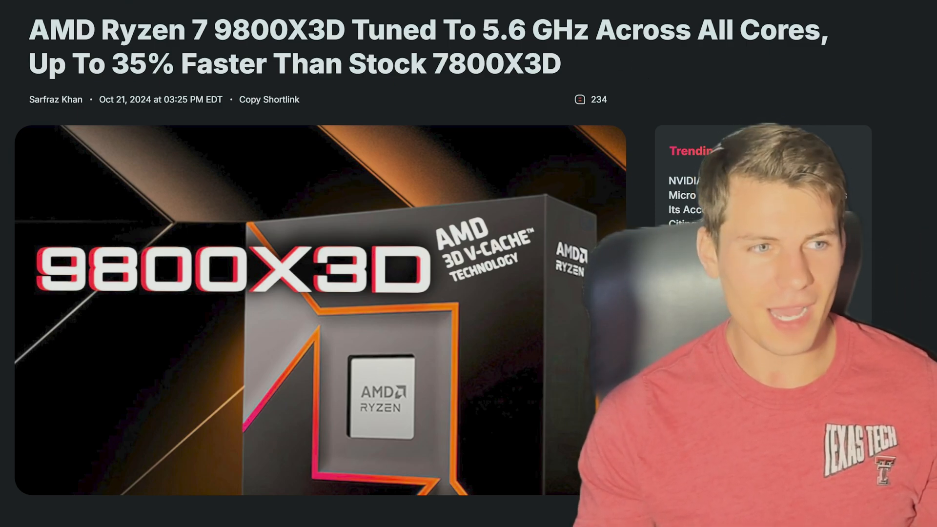
{"action": "scroll", "coordinate": [322, 293], "scroll_direction": "down", "scroll_amount": 2}
{"action": "scroll", "coordinate": [322, 292], "scroll_direction": "up", "scroll_amount": 2}
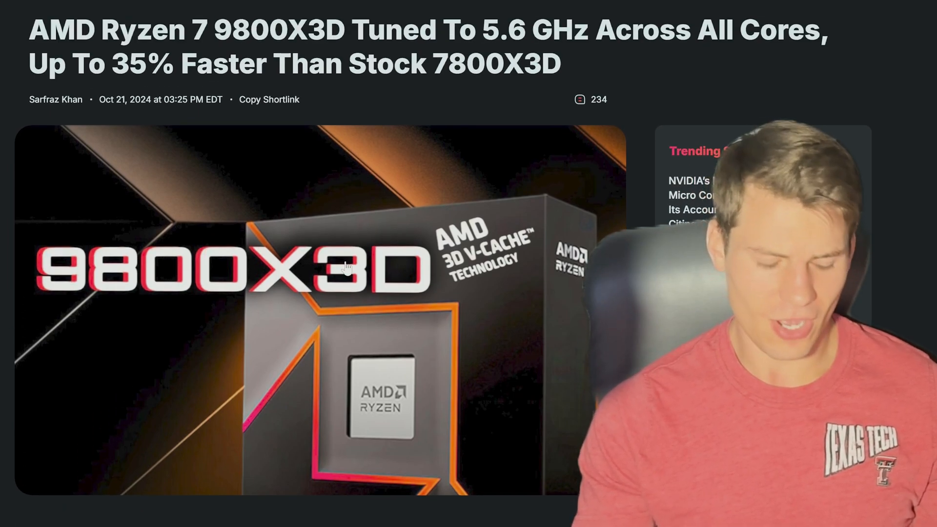
- Launch the 9800X3D performance notes in Notepad and move the window to the right
{"action": "key", "text": "super"}
{"action": "key", "text": "Return"}
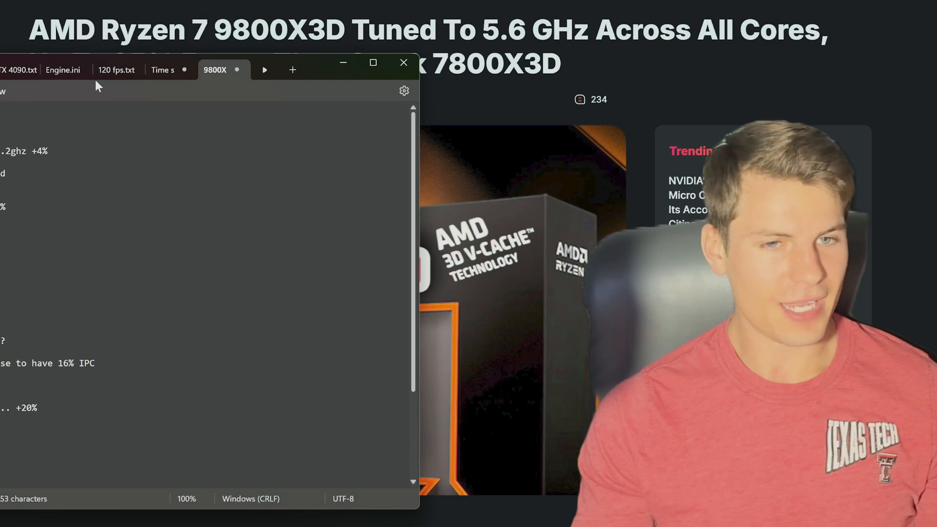
{"action": "left_click_drag", "start_coordinate": [315, 62], "coordinate": [721, 167]}
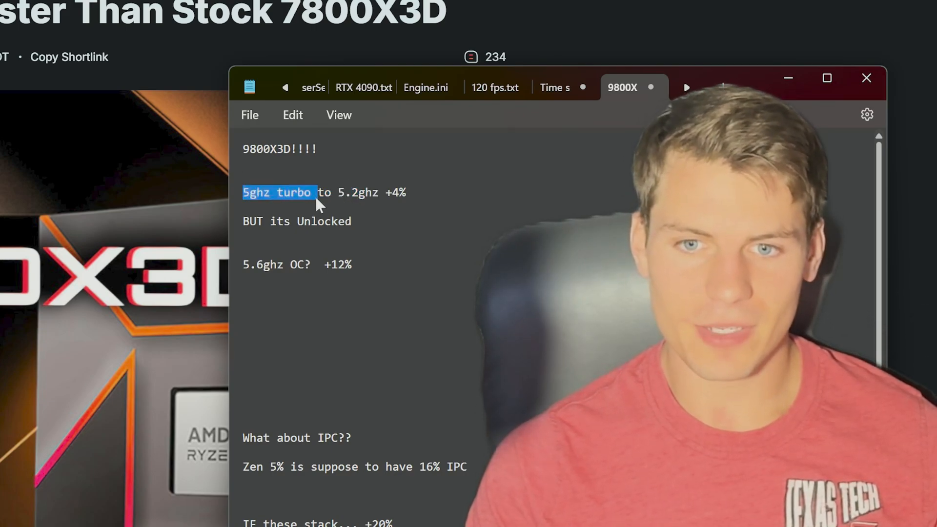
{"action": "key", "text": "Up"}
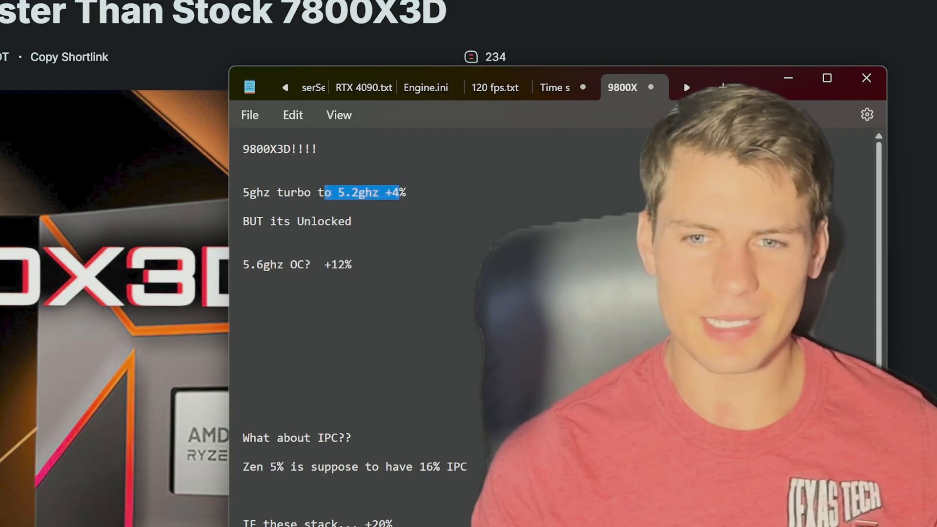
{"action": "key", "text": "Down"}
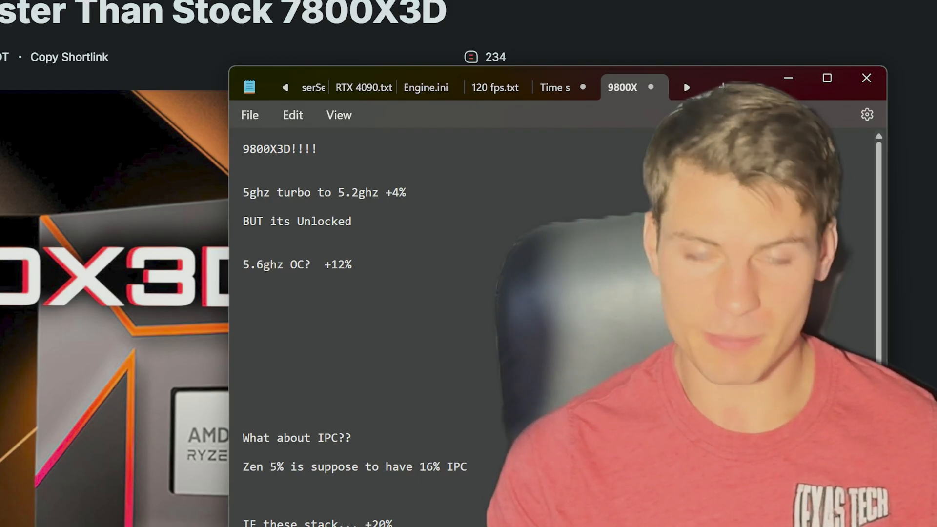
{"action": "left_click_drag", "start_coordinate": [359, 264], "coordinate": [288, 264]}
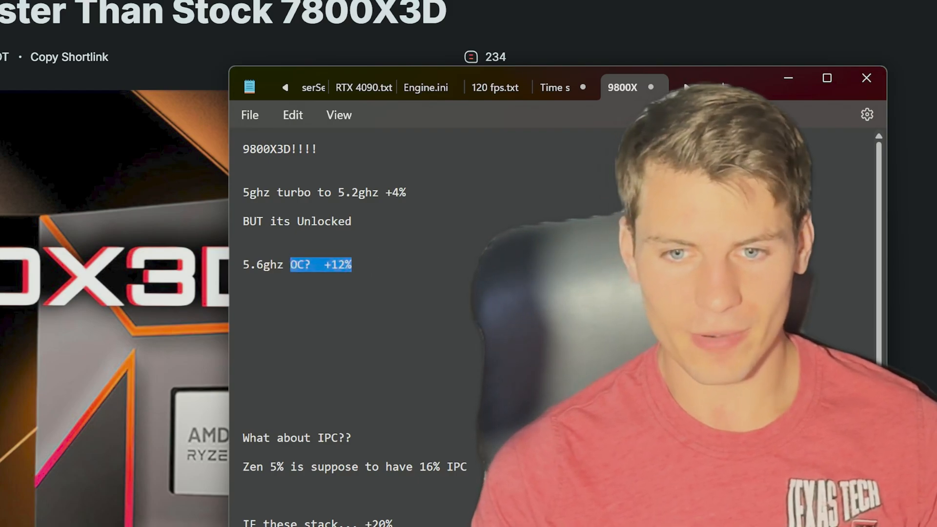
{"action": "left_click", "coordinate": [293, 280]}
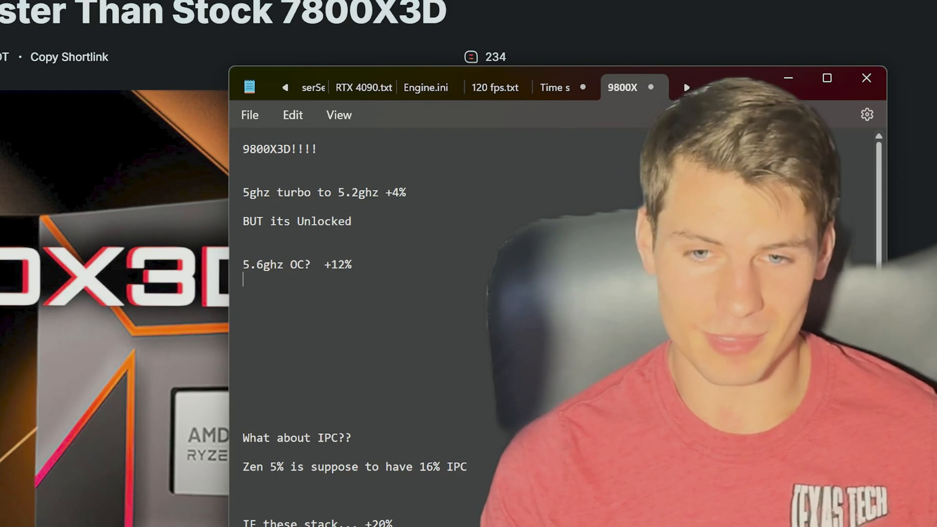
{"action": "left_click_drag", "start_coordinate": [353, 264], "coordinate": [271, 271]}
{"action": "left_click", "coordinate": [244, 293]}
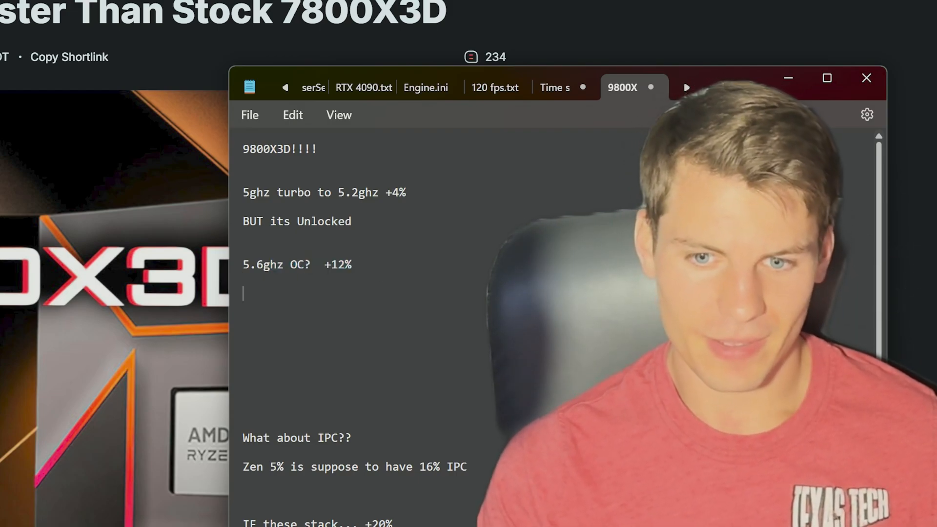
{"action": "scroll", "coordinate": [387, 327], "scroll_direction": "down", "scroll_amount": 2}
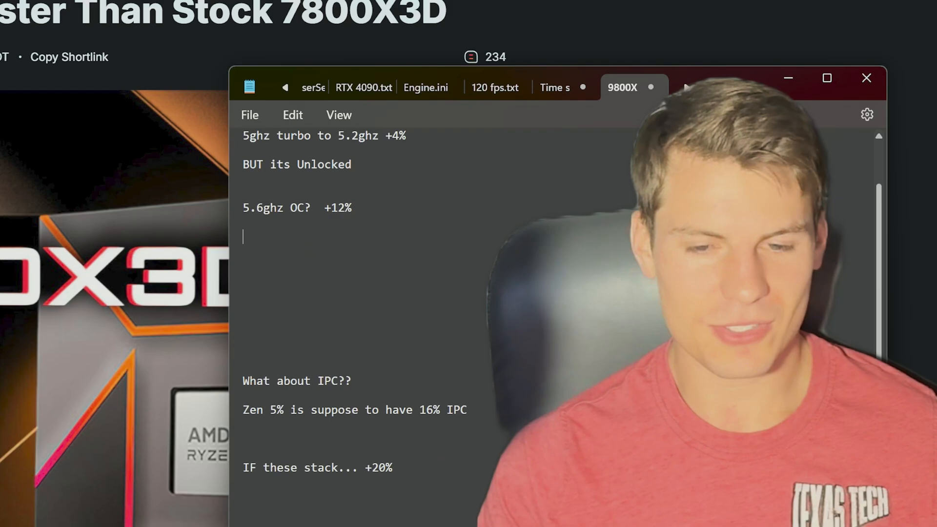
{"action": "scroll", "coordinate": [387, 326], "scroll_direction": "down", "scroll_amount": 1}
{"action": "scroll", "coordinate": [387, 327], "scroll_direction": "up", "scroll_amount": 1}
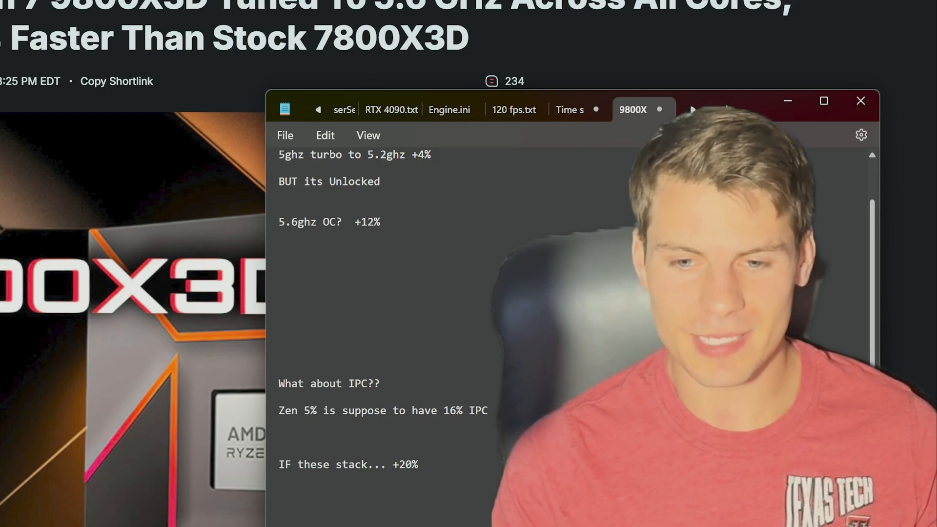
{"action": "scroll", "coordinate": [439, 292], "scroll_direction": "up", "scroll_amount": 2}
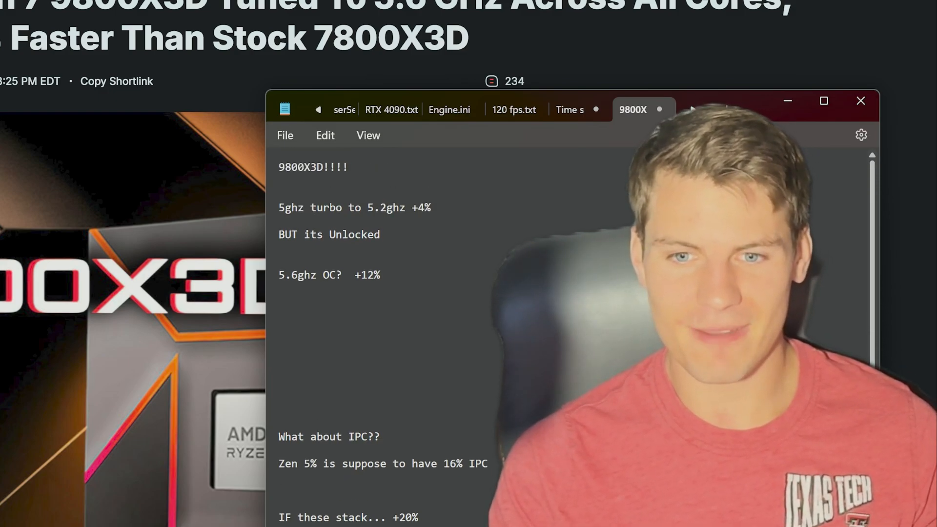
{"action": "left_click", "coordinate": [489, 275]}
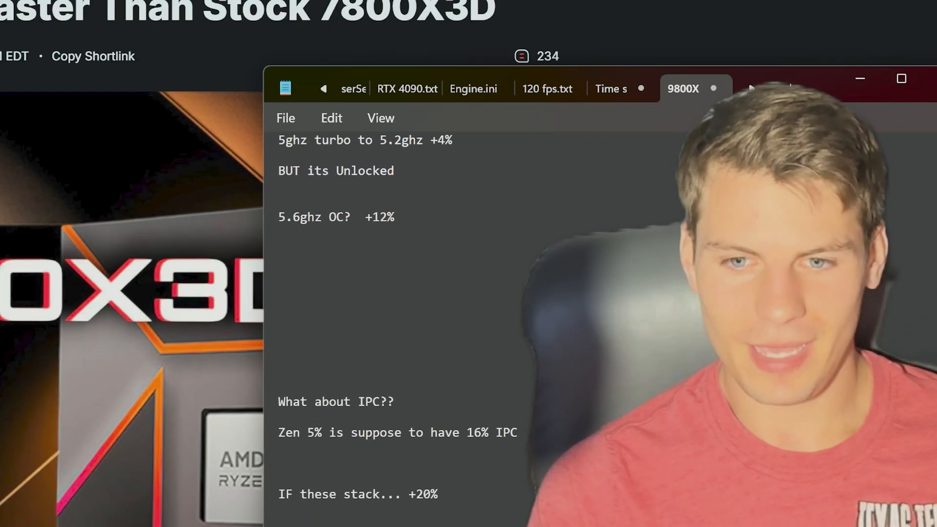
{"action": "scroll", "coordinate": [402, 293], "scroll_direction": "down", "scroll_amount": 1}
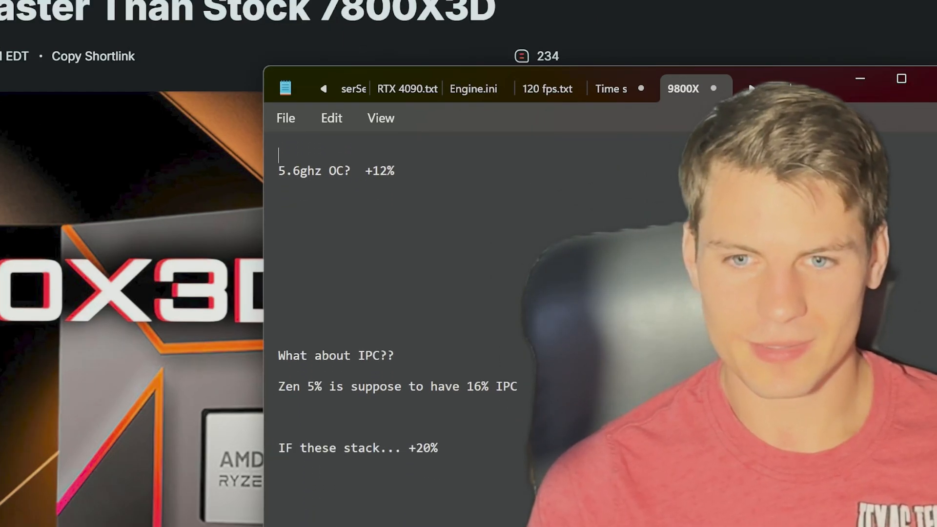
{"action": "left_click_drag", "start_coordinate": [294, 446], "coordinate": [482, 469]}
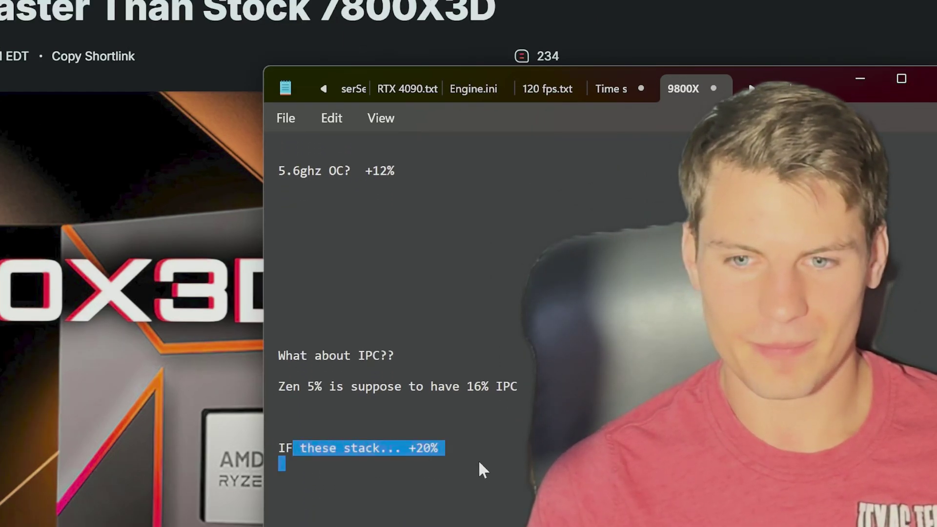
{"action": "left_click", "coordinate": [530, 464]}
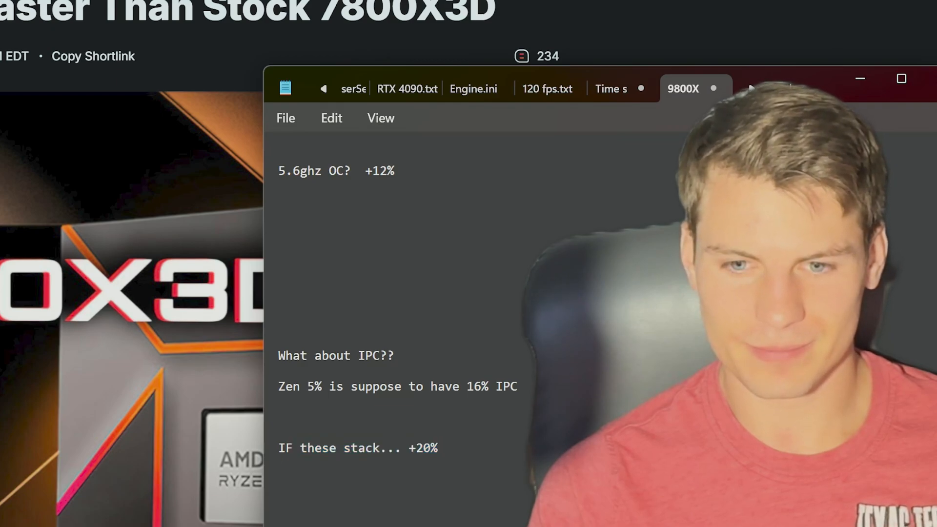
{"action": "scroll", "coordinate": [403, 293], "scroll_direction": "up", "scroll_amount": 2}
{"action": "left_click_drag", "start_coordinate": [454, 201], "coordinate": [315, 203]}
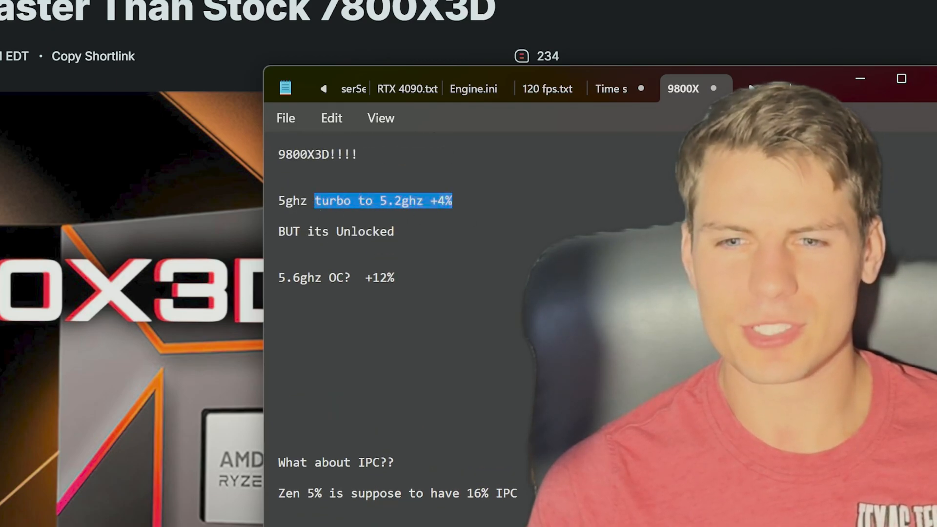
{"action": "left_click_drag", "start_coordinate": [460, 202], "coordinate": [359, 205]}
{"action": "left_click", "coordinate": [674, 199]}
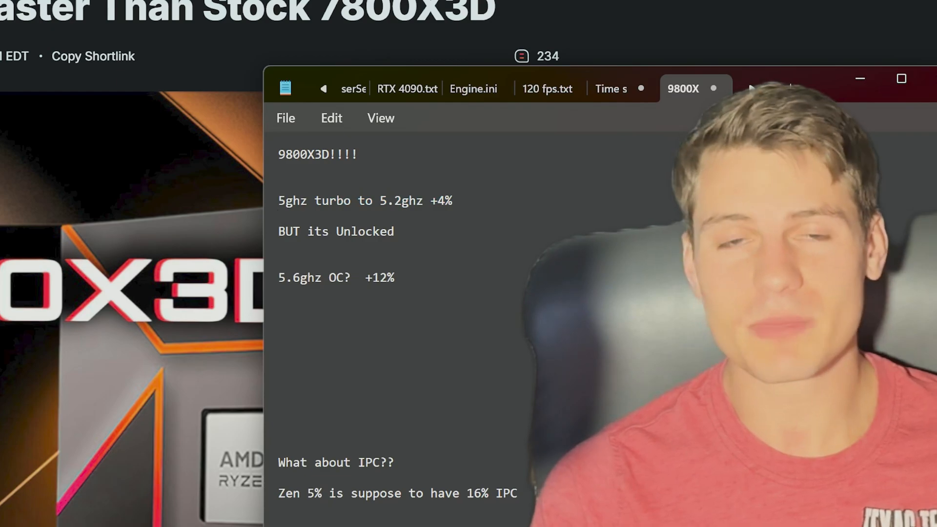
{"action": "scroll", "coordinate": [403, 293], "scroll_direction": "down", "scroll_amount": 2}
{"action": "scroll", "coordinate": [403, 293], "scroll_direction": "down", "scroll_amount": 2}
{"action": "left_click_drag", "start_coordinate": [438, 397], "coordinate": [293, 398]}
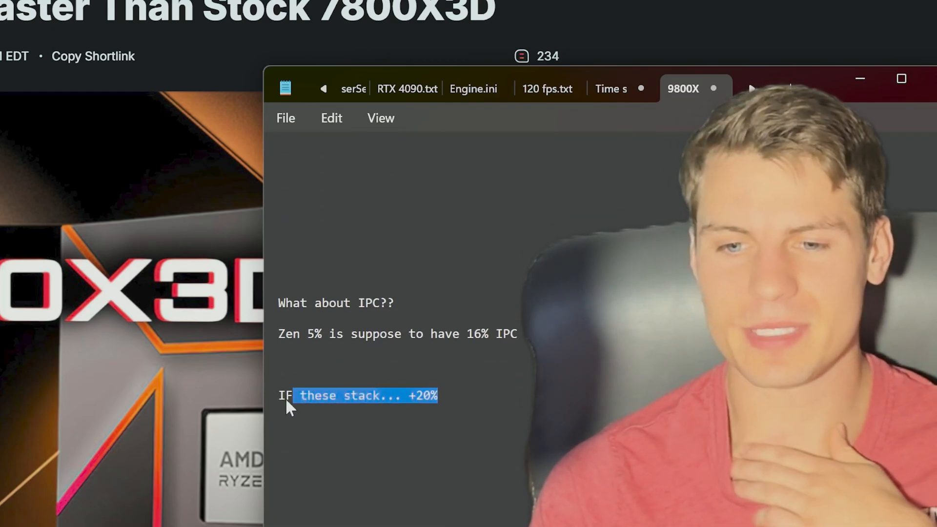
{"action": "scroll", "coordinate": [403, 293], "scroll_direction": "up", "scroll_amount": 3}
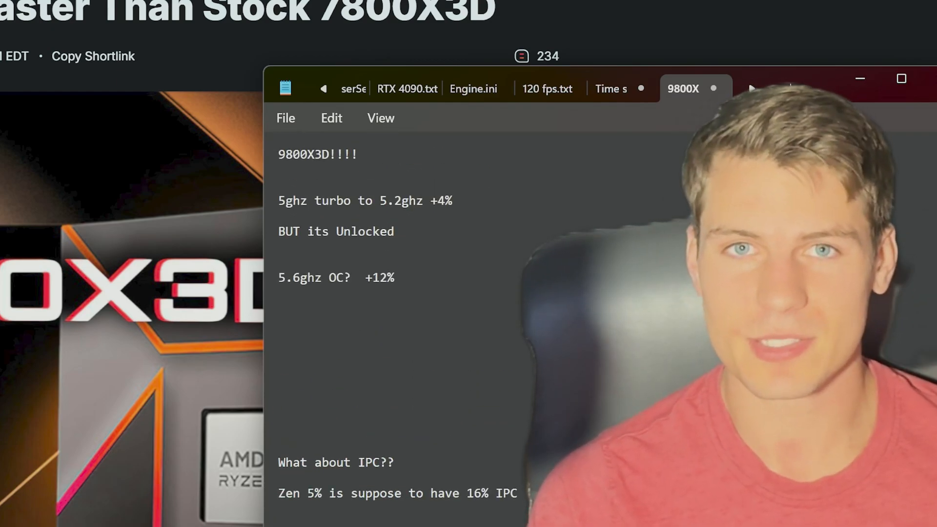
{"action": "scroll", "coordinate": [403, 292], "scroll_direction": "down", "scroll_amount": 3}
{"action": "scroll", "coordinate": [402, 293], "scroll_direction": "up", "scroll_amount": 3}
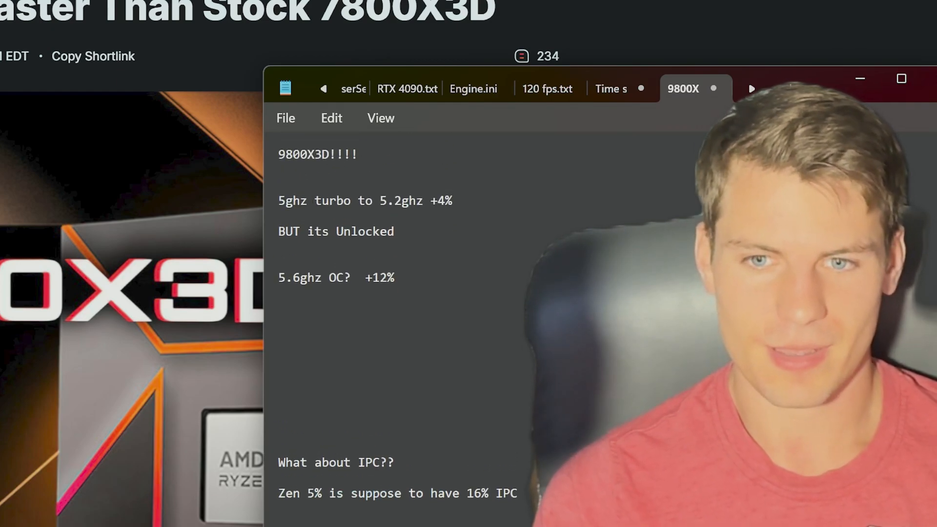
{"action": "left_click_drag", "start_coordinate": [454, 201], "coordinate": [278, 201]}
{"action": "left_click", "coordinate": [454, 201]}
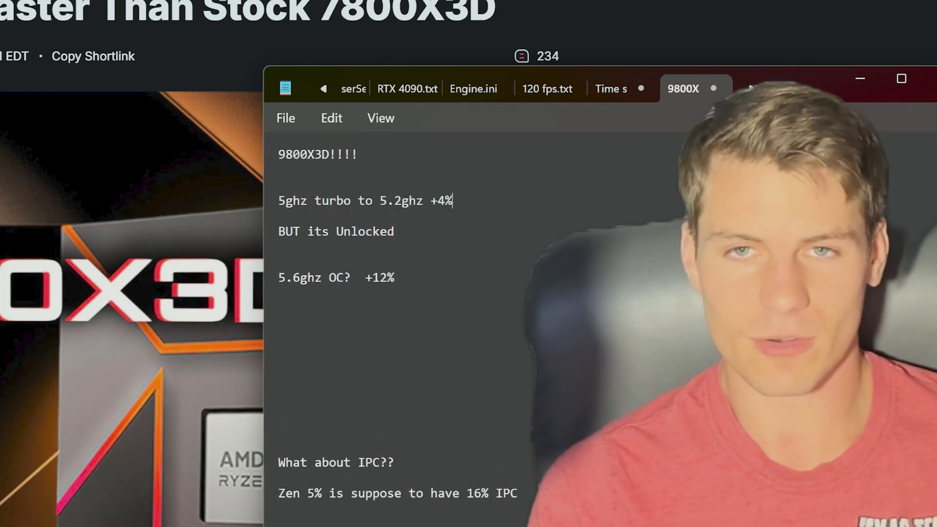
{"action": "left_click_drag", "start_coordinate": [454, 201], "coordinate": [259, 204]}
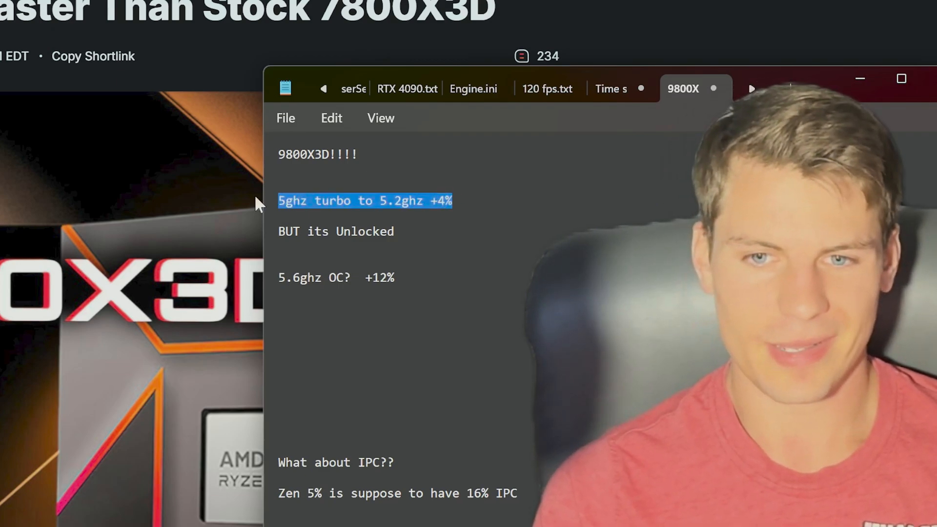
{"action": "left_click", "coordinate": [280, 249]}
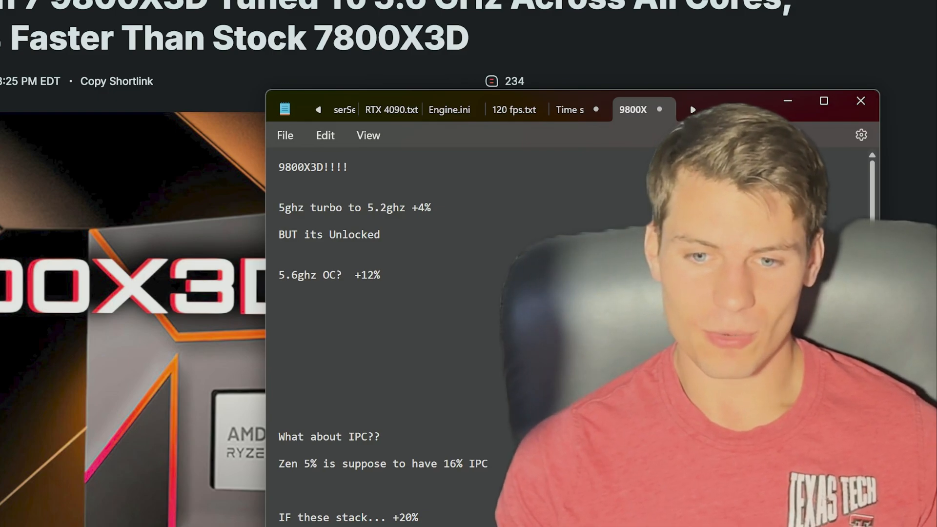
- Move below the +20% stacking line and raise the notes window to add the new estimates
{"action": "triple_click", "coordinate": [302, 516]}
{"action": "left_click", "coordinate": [279, 382]}
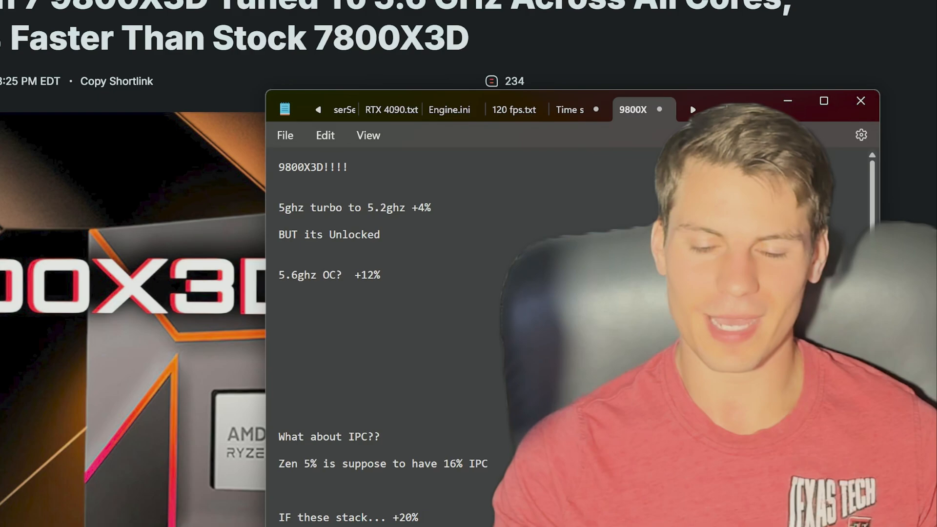
{"action": "scroll", "coordinate": [439, 330], "scroll_direction": "down", "scroll_amount": 3}
{"action": "scroll", "coordinate": [439, 329], "scroll_direction": "down", "scroll_amount": 3}
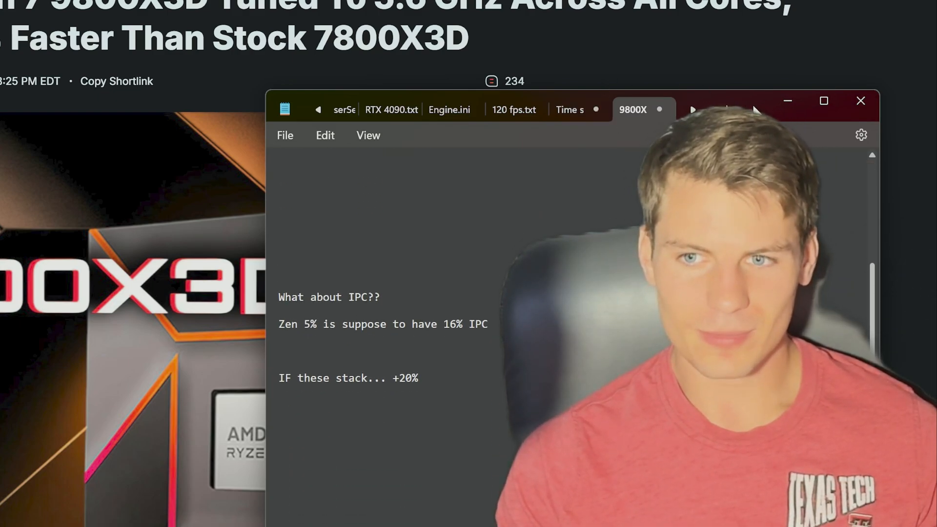
{"action": "mouse_move", "coordinate": [754, 110]}
{"action": "left_mouse_down"}
{"action": "mouse_move", "coordinate": [734, 2]}
{"action": "mouse_move", "coordinate": [659, 11]}
{"action": "left_mouse_up"}
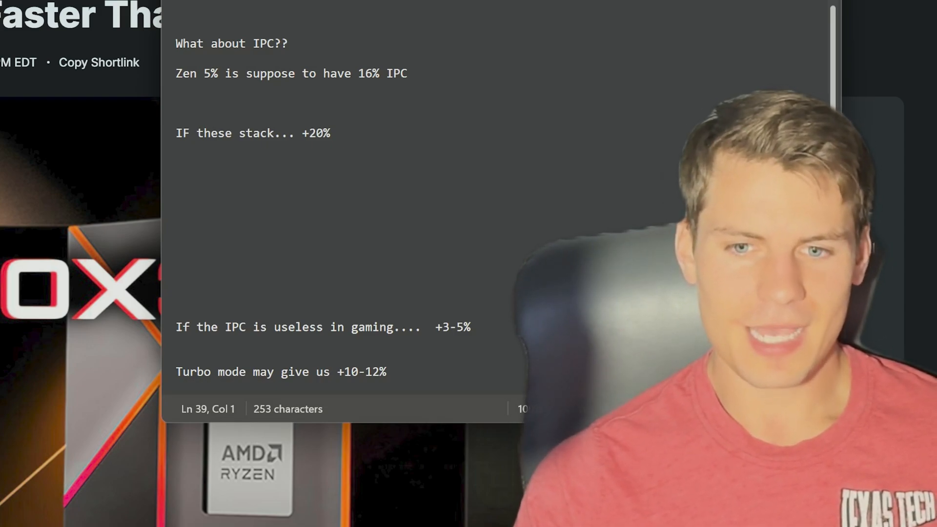
- Highlight the +10-12% Turbo mode line and the 5.6ghz OC line, clearing each selection
{"action": "left_click_drag", "start_coordinate": [386, 372], "coordinate": [250, 375]}
{"action": "left_click", "coordinate": [447, 352]}
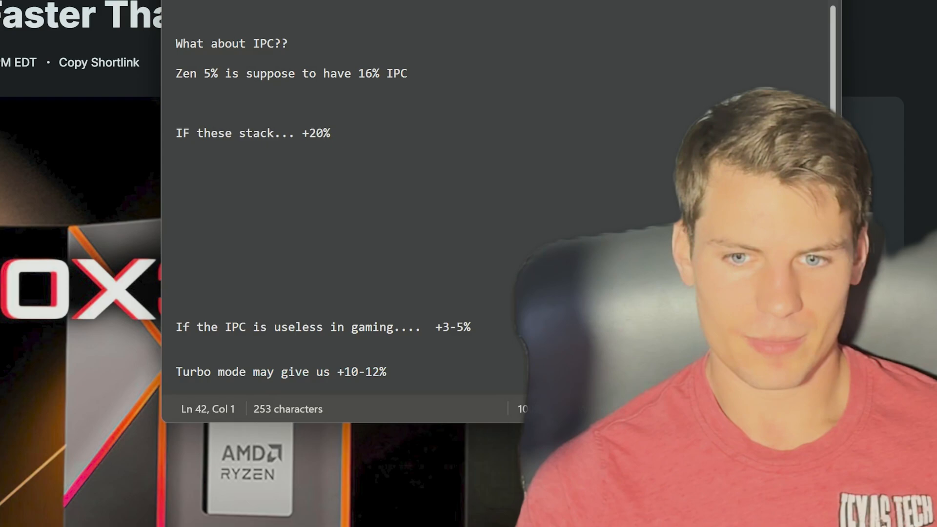
{"action": "triple_click", "coordinate": [257, 370]}
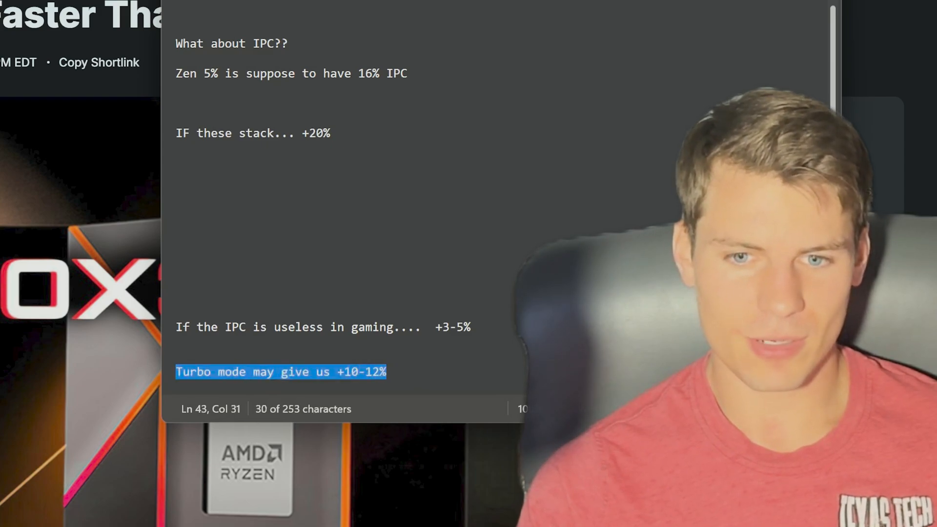
{"action": "left_click", "coordinate": [177, 312]}
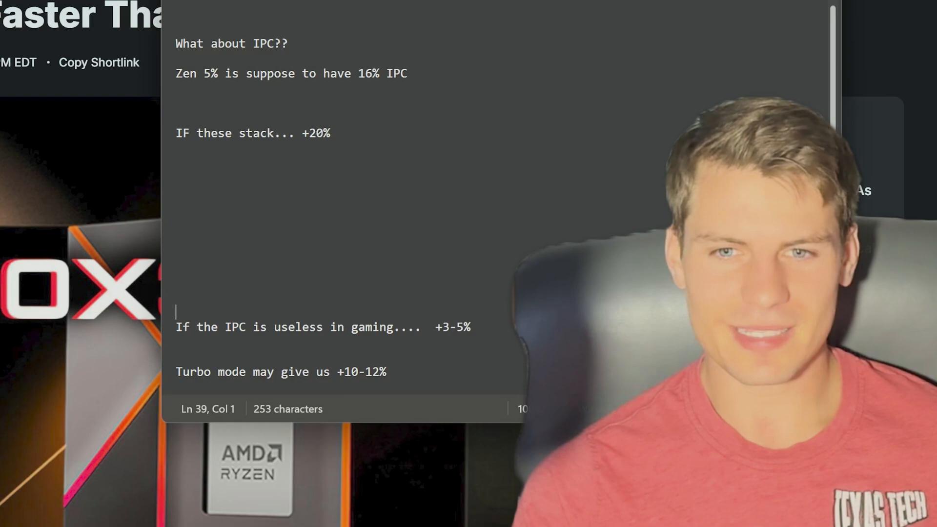
{"action": "scroll", "coordinate": [535, 158], "scroll_direction": "up", "scroll_amount": 3}
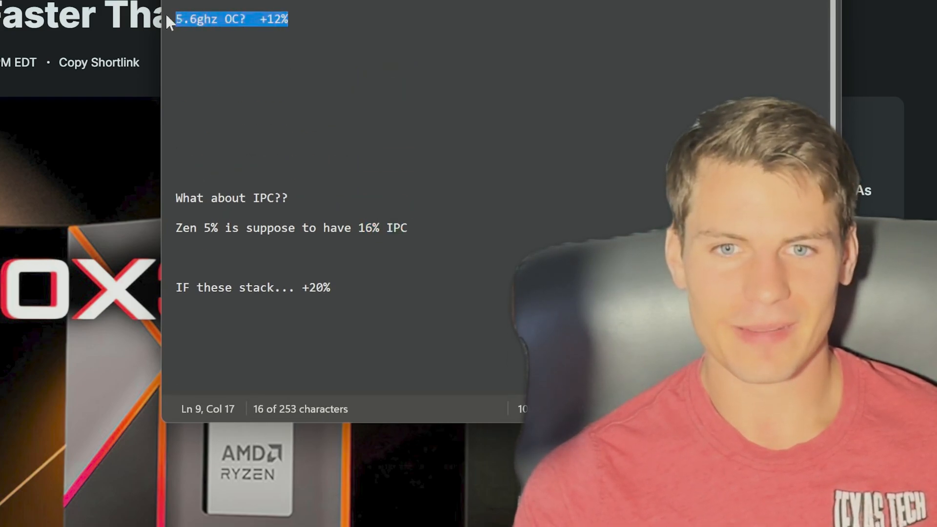
{"action": "left_click", "coordinate": [176, 64]}
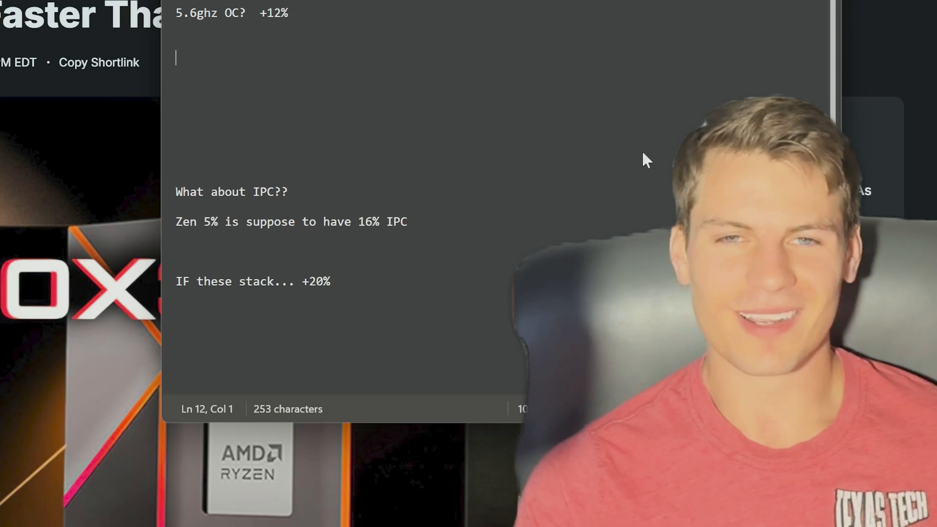
{"action": "scroll", "coordinate": [534, 157], "scroll_direction": "down", "scroll_amount": 3}
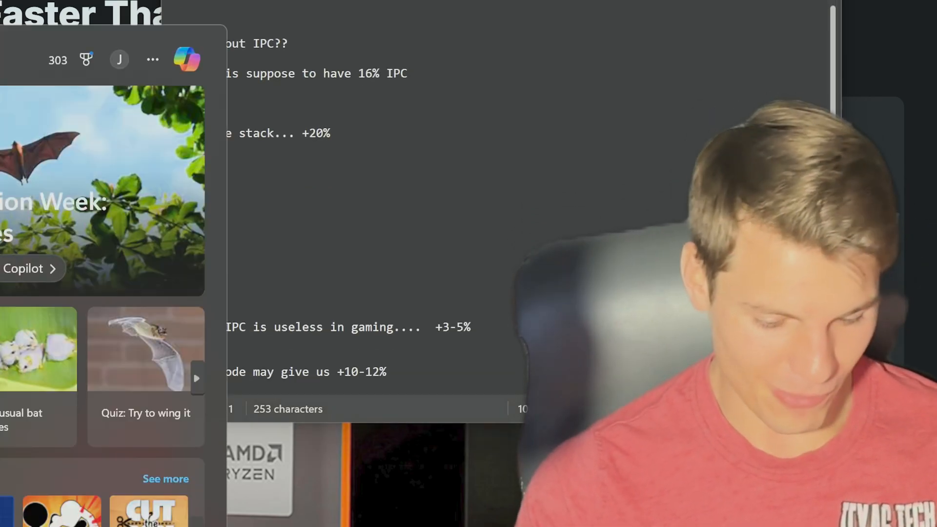
{"action": "type", "text": "calc"}
- Launch Calculator from Start search, move it to the upper left, and minimize it
{"action": "key", "text": "Return"}
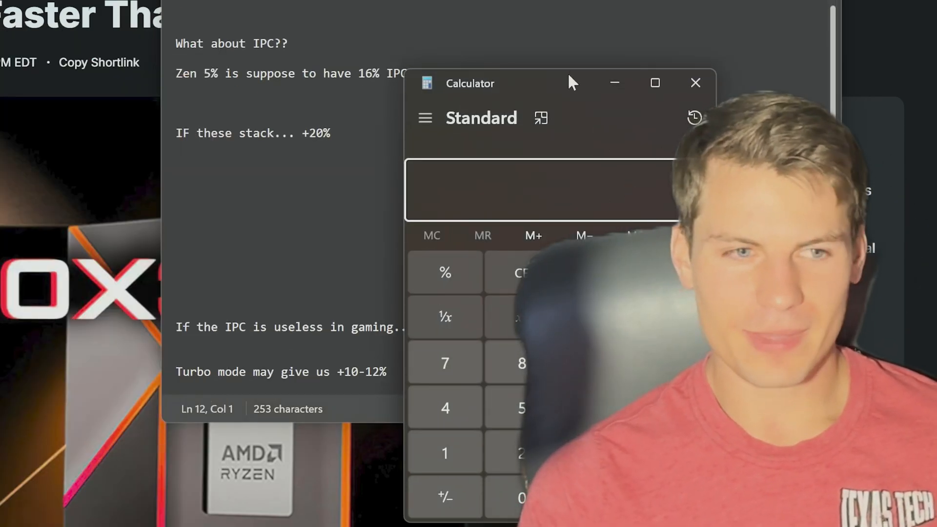
{"action": "left_click_drag", "start_coordinate": [571, 81], "coordinate": [158, 83]}
{"action": "left_click", "coordinate": [176, 110]}
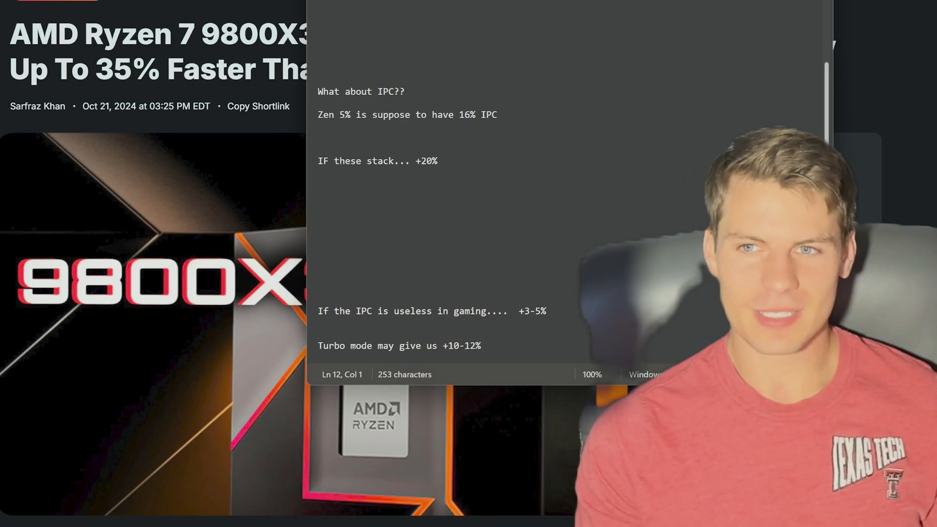
- Alt+Tab away from the notes to reveal the full 9800X3D tuning article
{"action": "key", "text": "alt+Tab"}
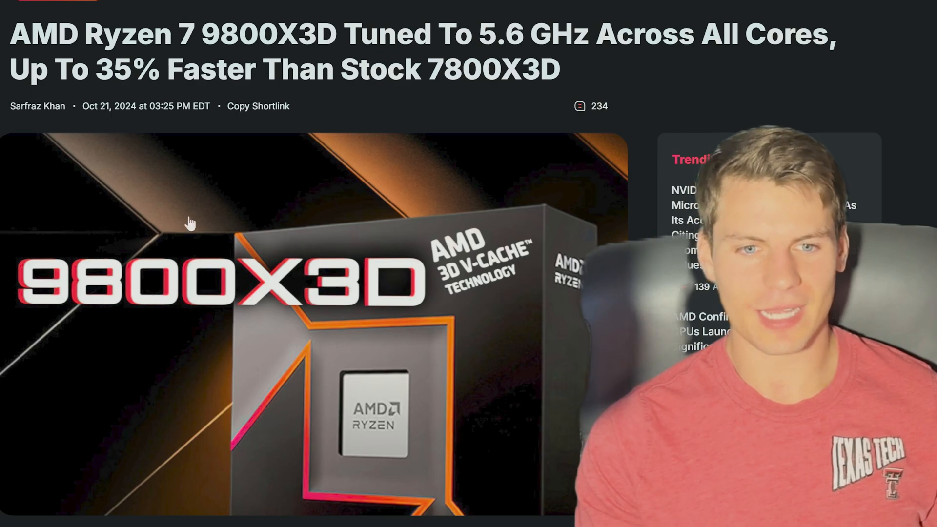